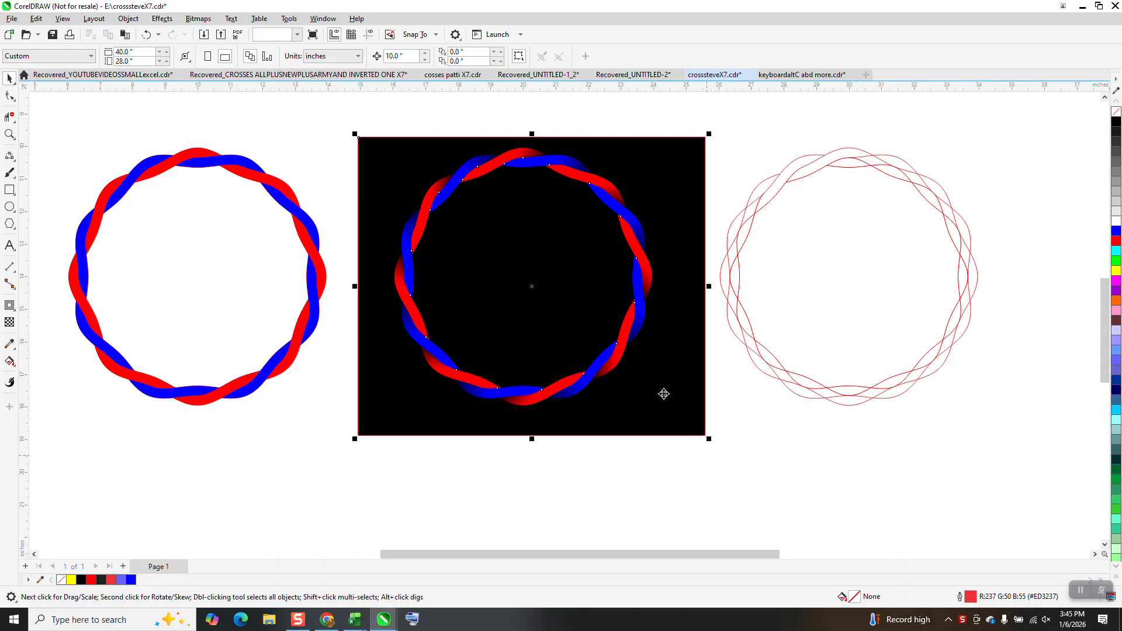
Move the black-background ring out to the page's upper-left edge and draw an eight-sided polygon about 9.4 inches wide in its place
left_click_drag(593, 317, 158, 207)
scroll(418, 342, "down", 1)
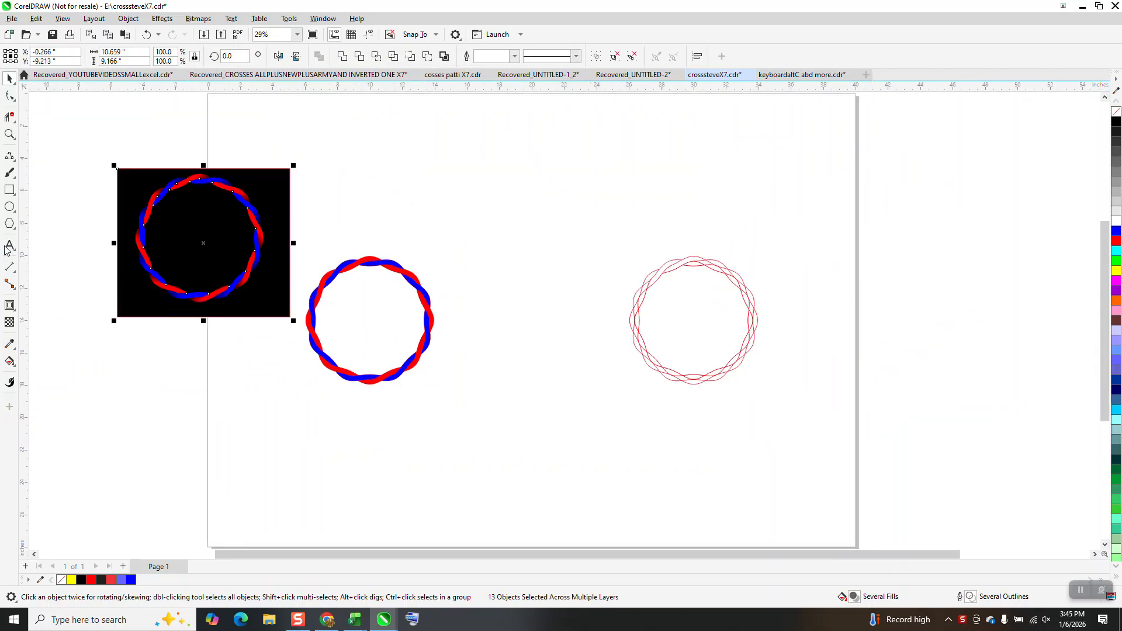
left_click(9, 223)
mouse_move(611, 240)
left_mouse_down()
mouse_move(493, 381)
mouse_move(503, 397)
left_mouse_up()
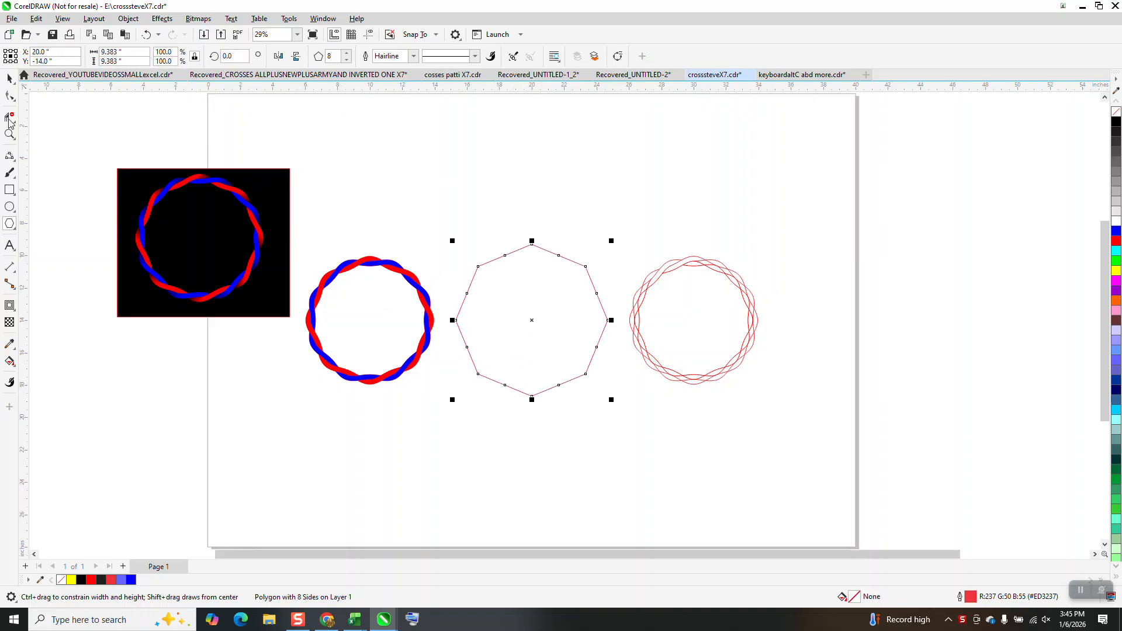
Convert the octagon's sides to curves and smooth its nodes so the outline becomes wavy
left_click(10, 98)
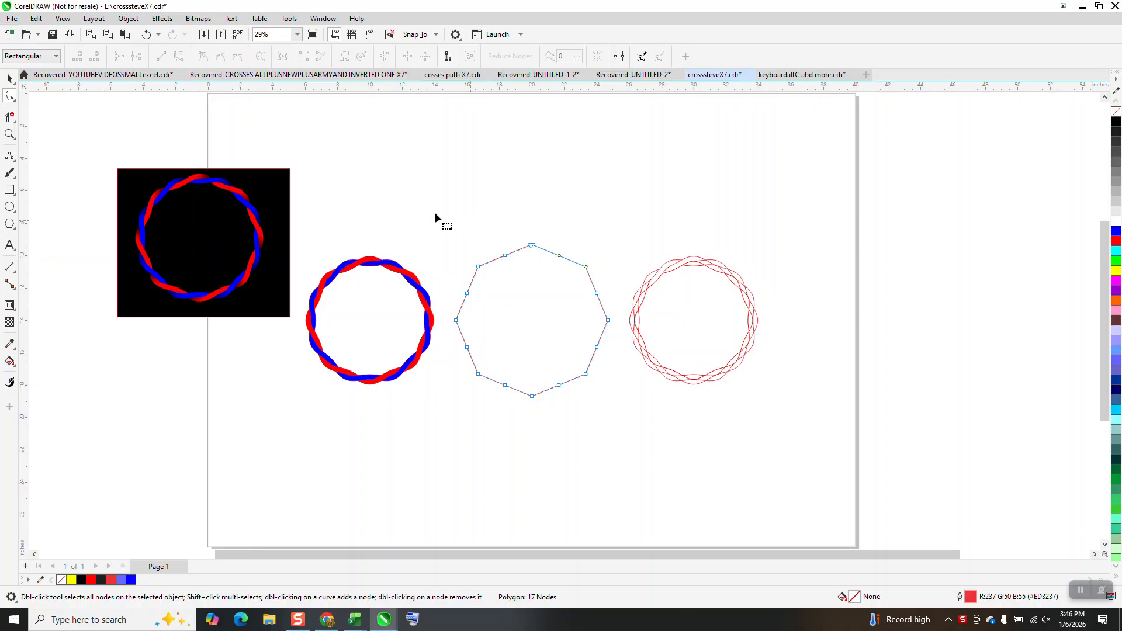
left_click(178, 57)
left_click(222, 59)
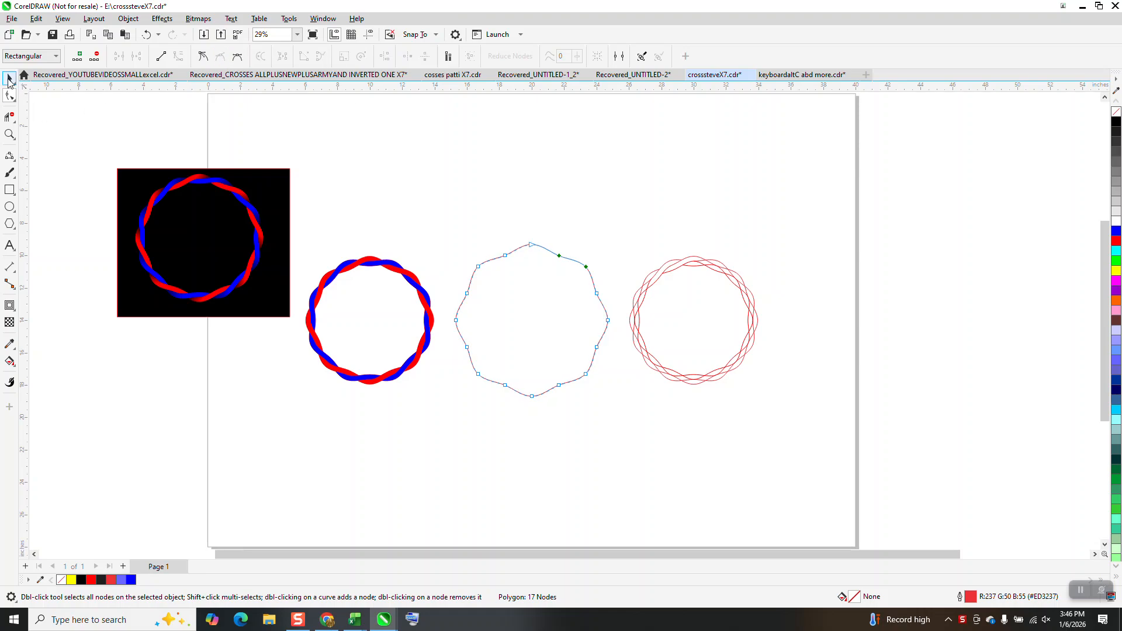
left_click(10, 78)
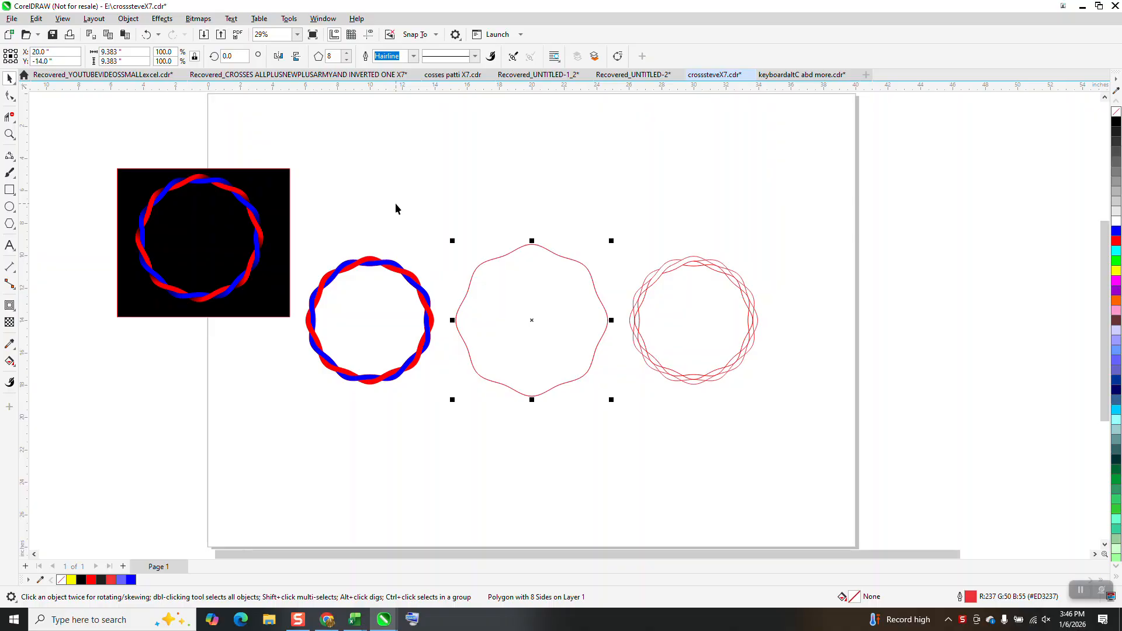
Add a duplicate of the wavy polygon rotated by 22.5 degrees about the same centre
left_click(231, 56)
type("22.5")
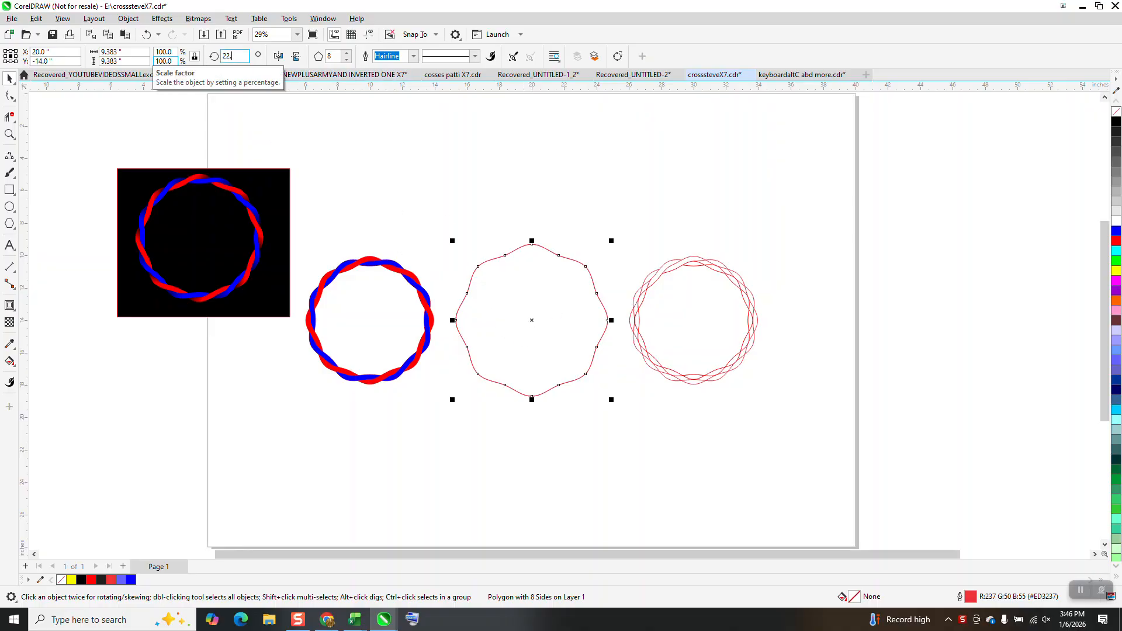
key("Return")
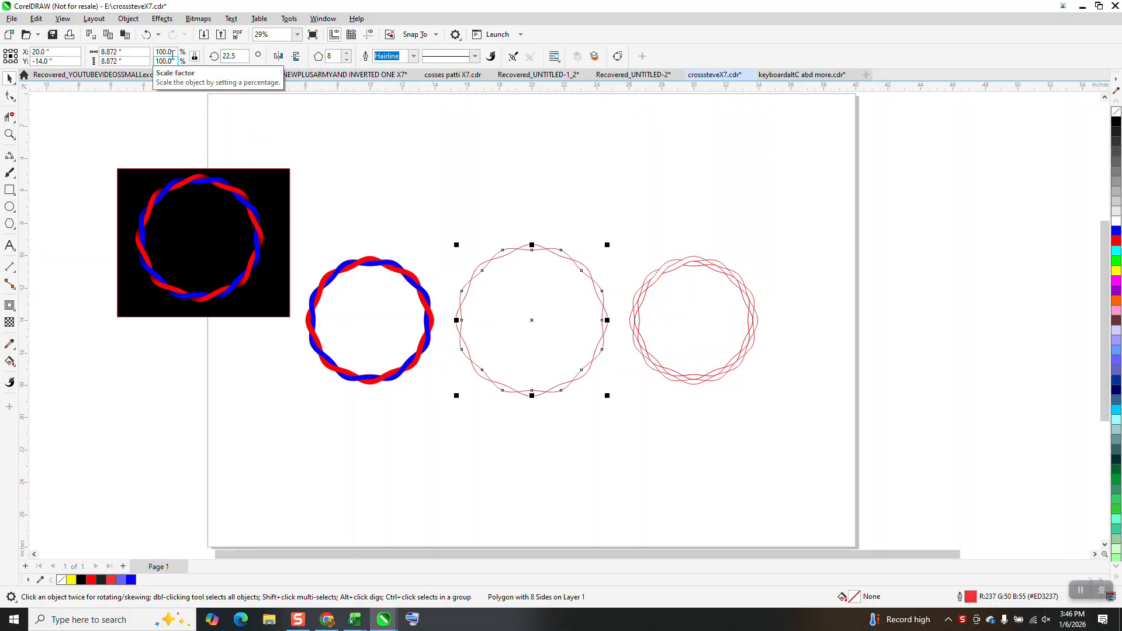
Add a one-step inside contour with an offset of about 0.357 inches to the wavy polygon that peaks at the top
left_click(9, 134)
left_click_drag(437, 215, 669, 442)
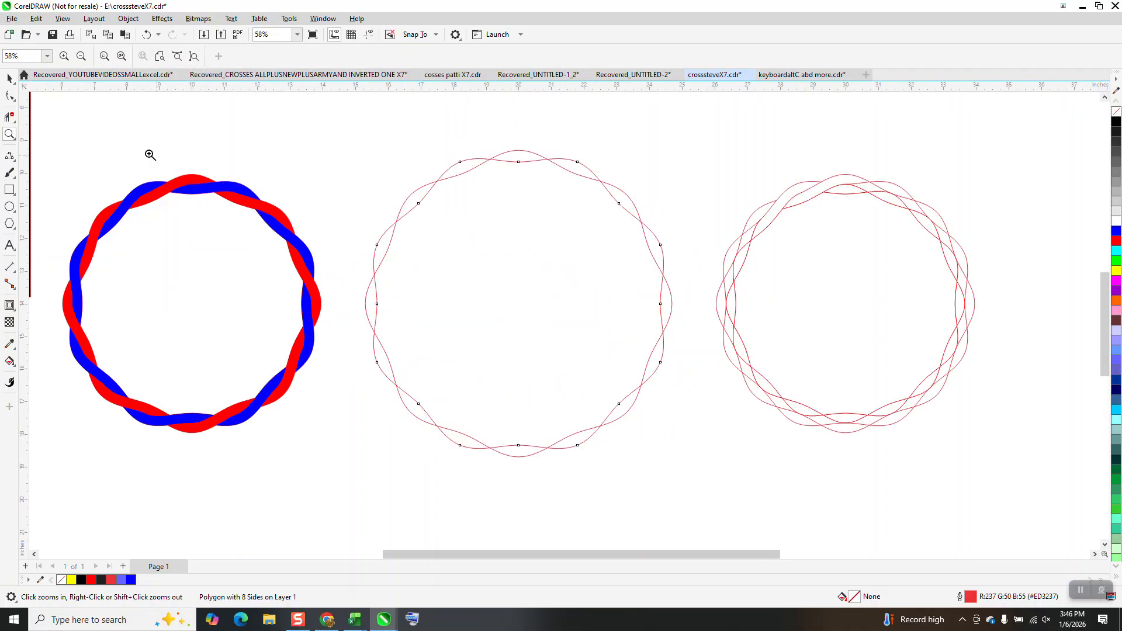
left_click(9, 78)
left_click_drag(439, 113, 604, 252)
left_click(9, 134)
left_click_drag(431, 122, 602, 302)
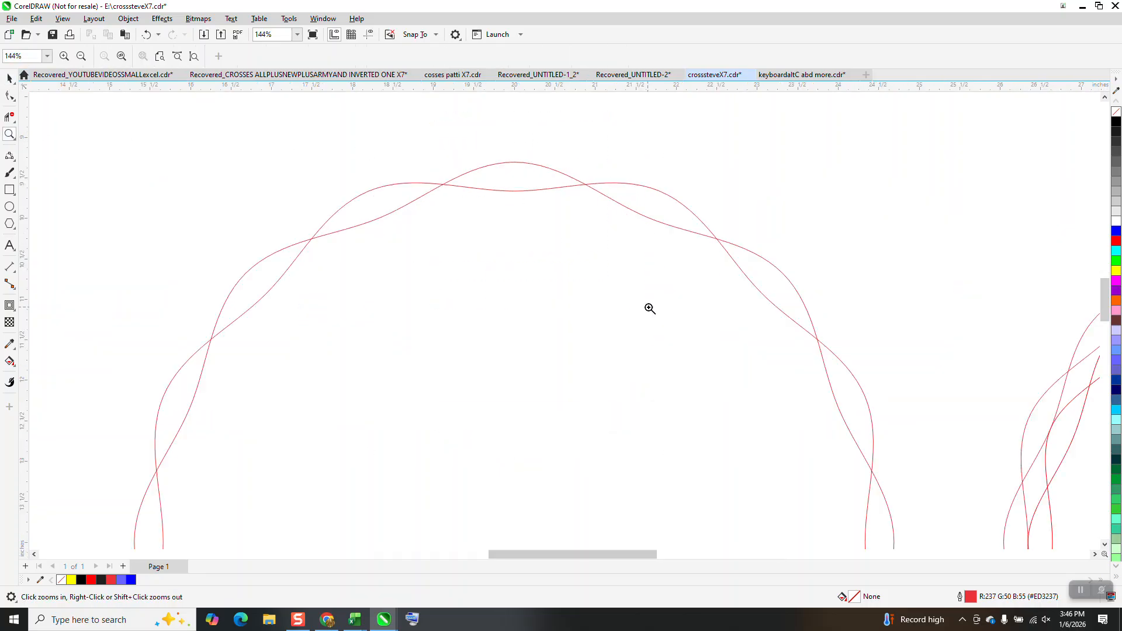
left_click(16, 314)
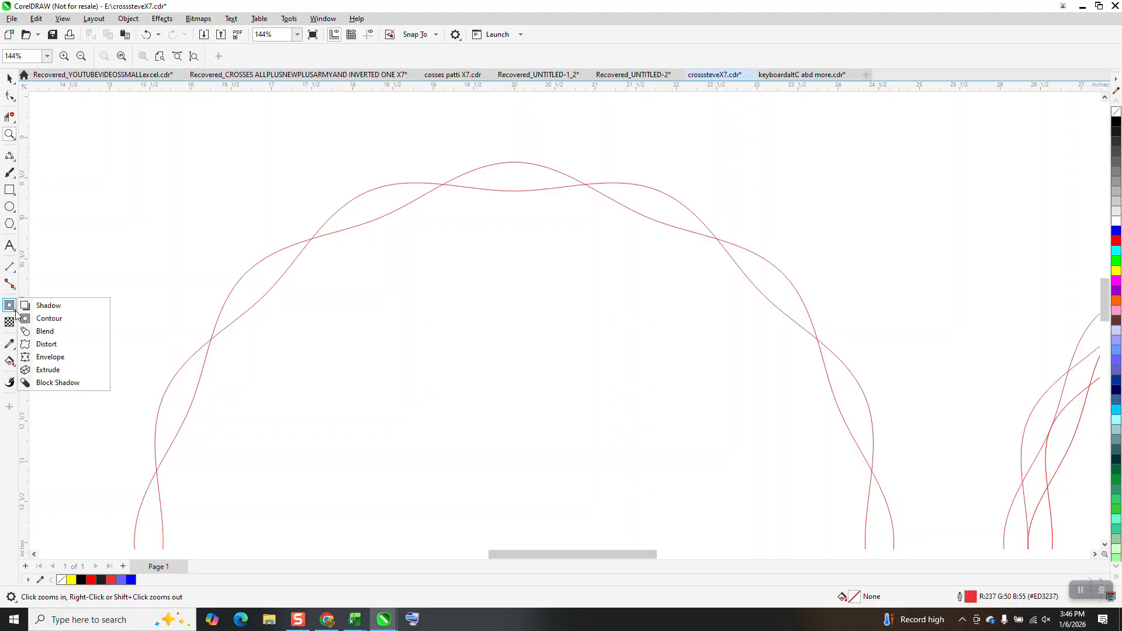
left_click(54, 319)
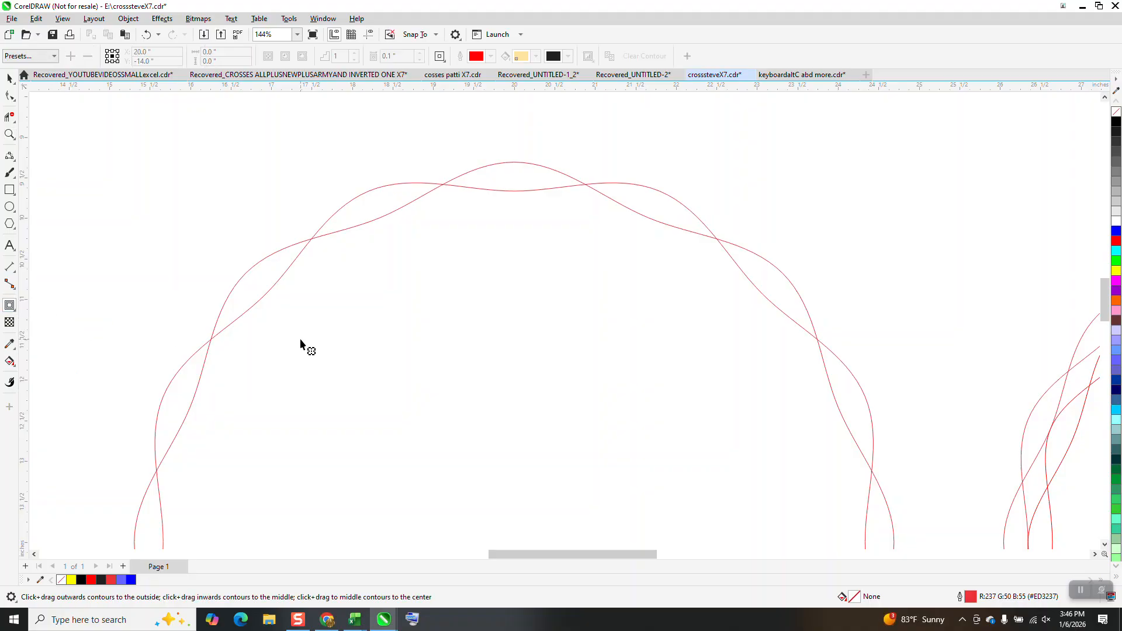
left_click(514, 163)
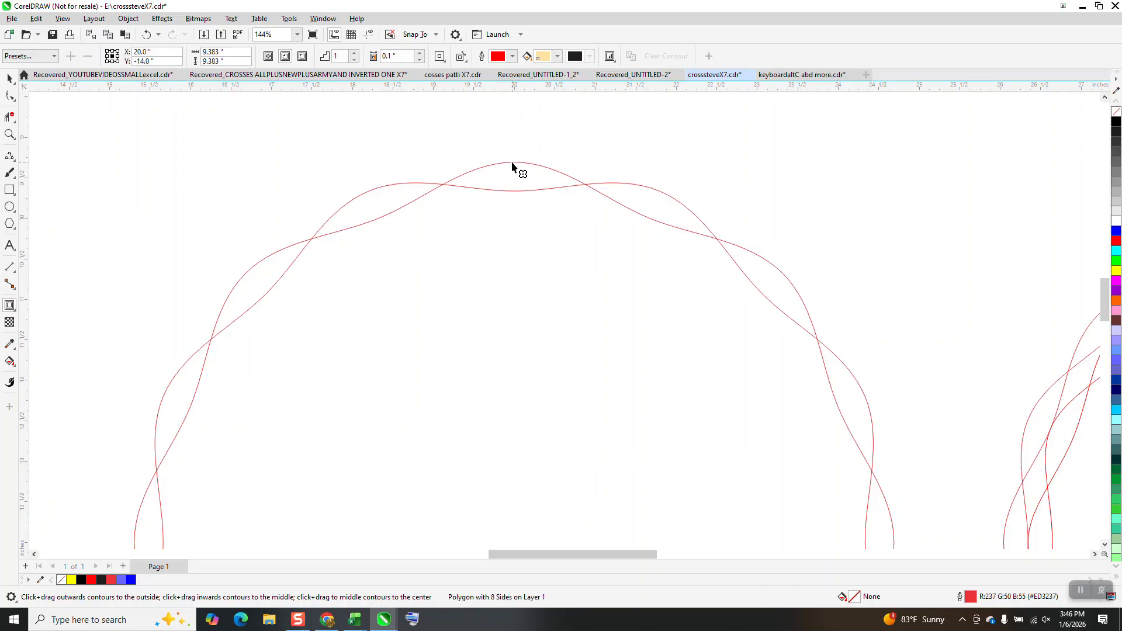
left_click_drag(513, 164, 514, 191)
scroll(456, 212, "down", 2)
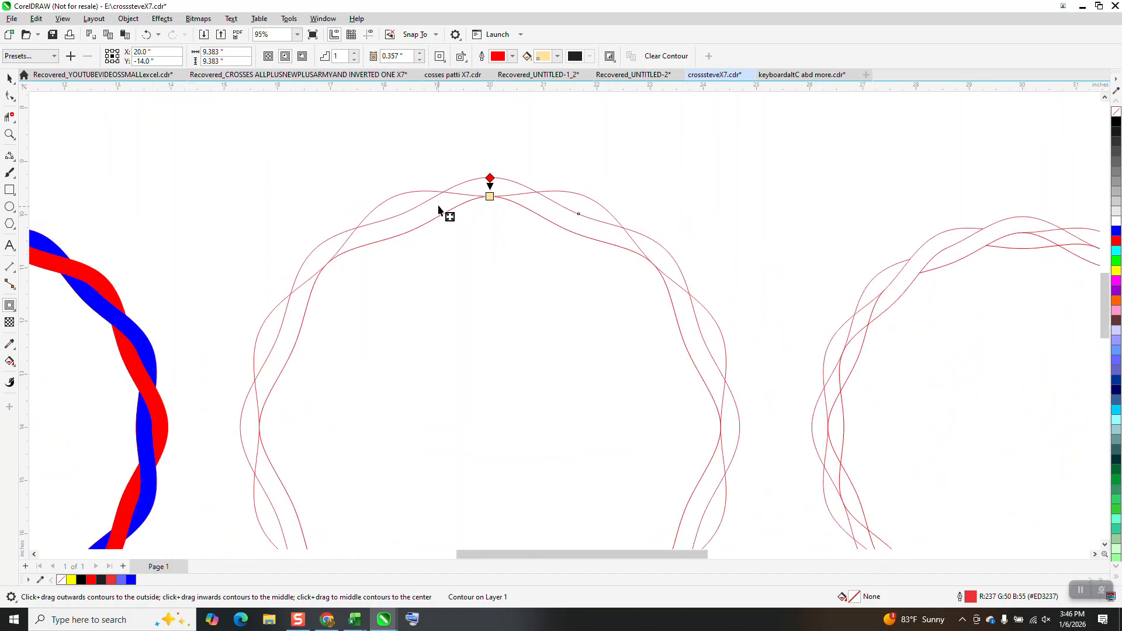
Rotate both wavy polygons together with the contour by 22.5 degrees
scroll(439, 206, "down", 2)
left_click(10, 78)
left_click_drag(293, 139, 297, 221)
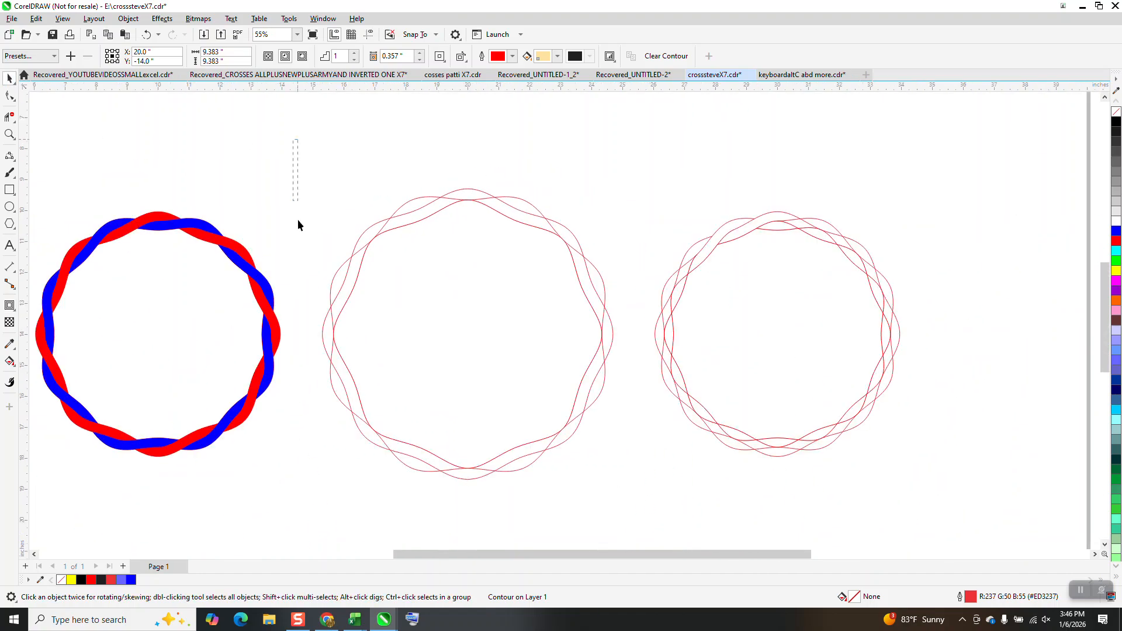
left_click_drag(562, 473, 658, 502)
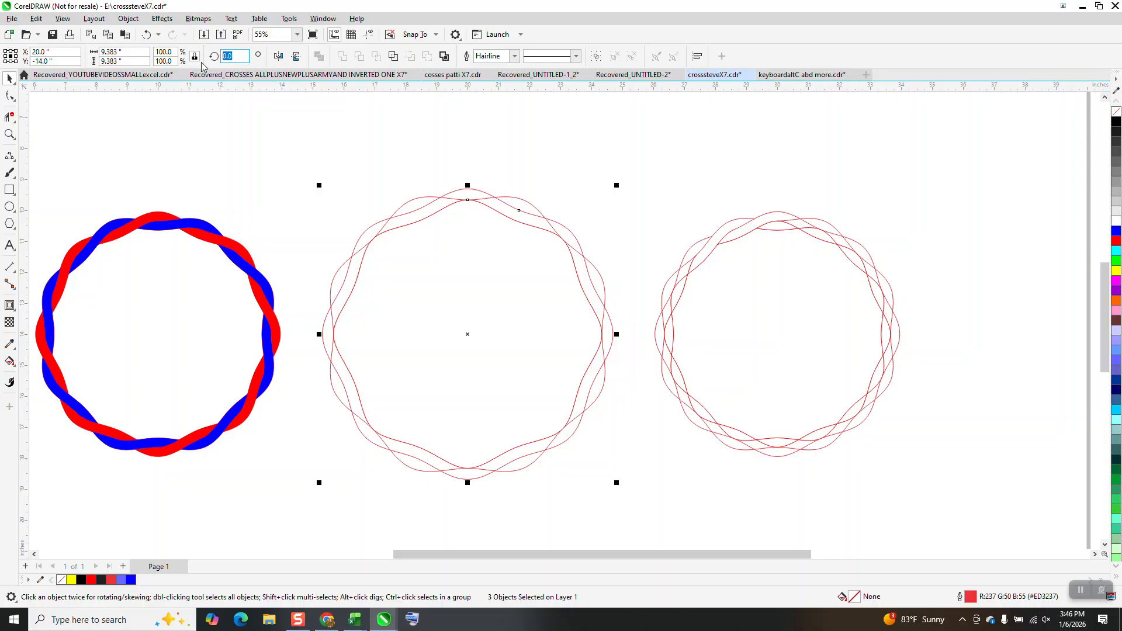
type("22.5")
key("Return")
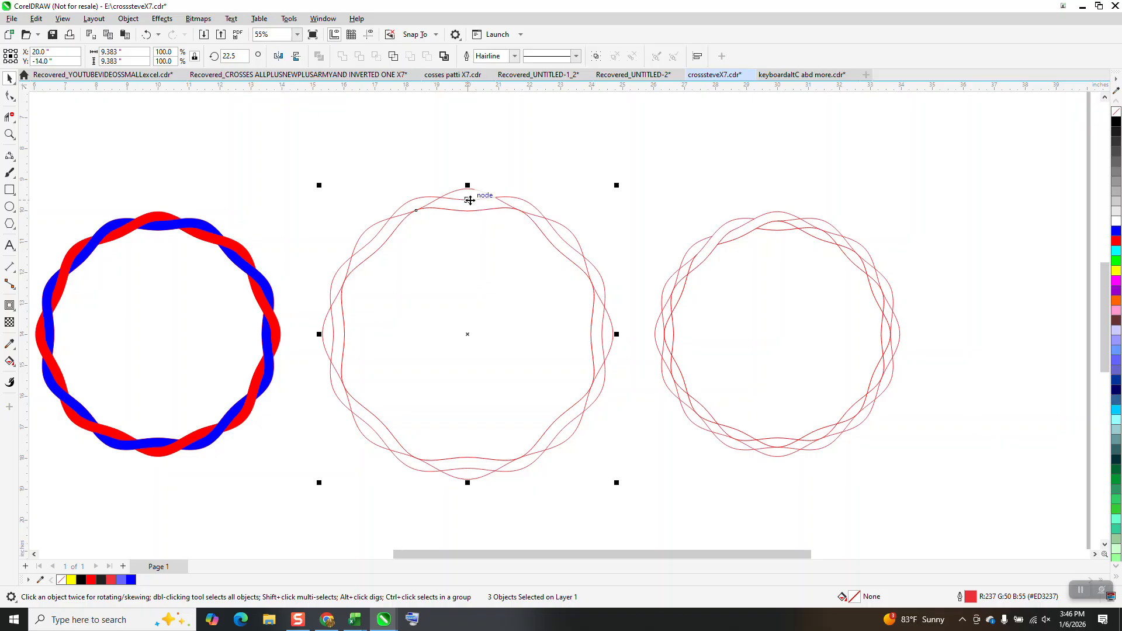
Add a matching one-step inside contour of about 0.357 inches to the other wavy polygon
left_click(10, 134)
left_click_drag(414, 150, 632, 326)
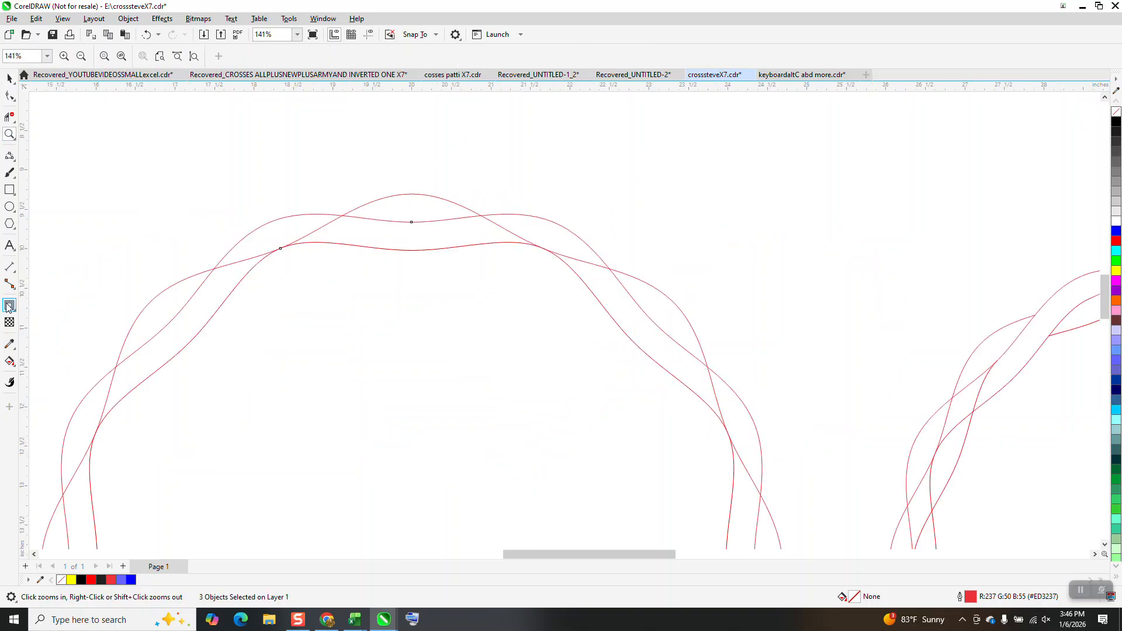
left_click(9, 305)
left_click(414, 194)
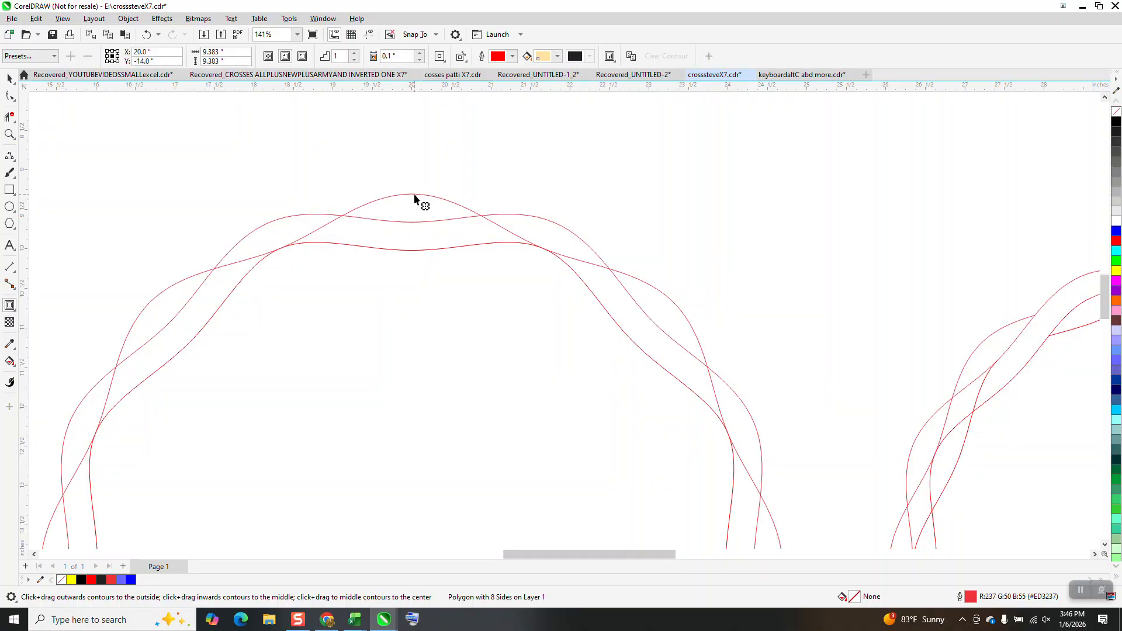
left_click_drag(414, 195, 414, 222)
scroll(427, 214, "down", 4)
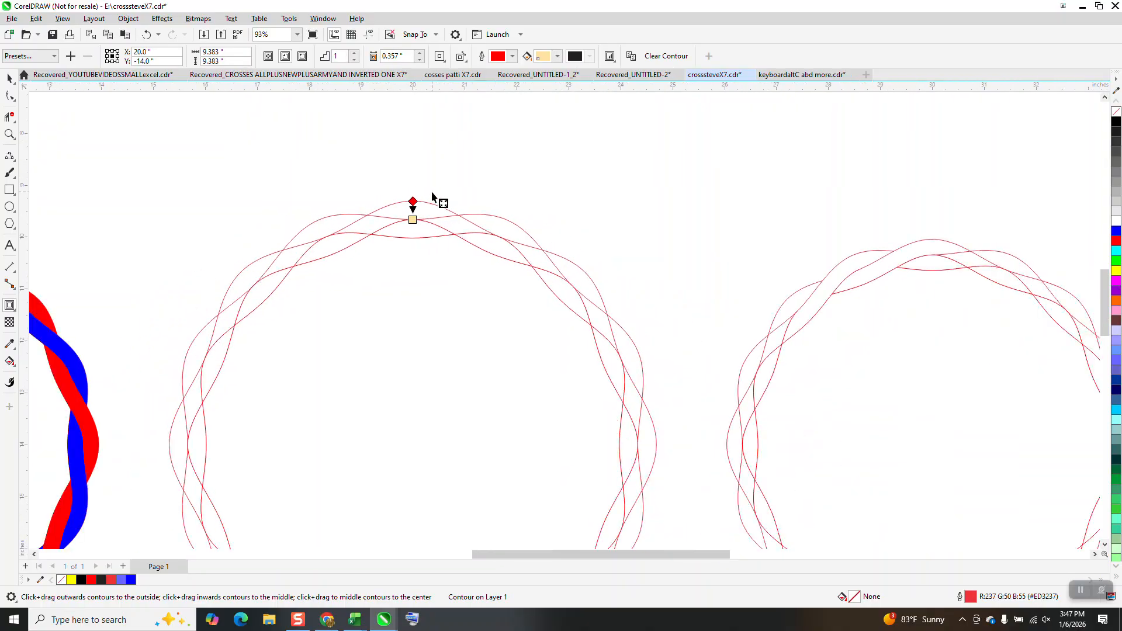
scroll(424, 191, "down", 2)
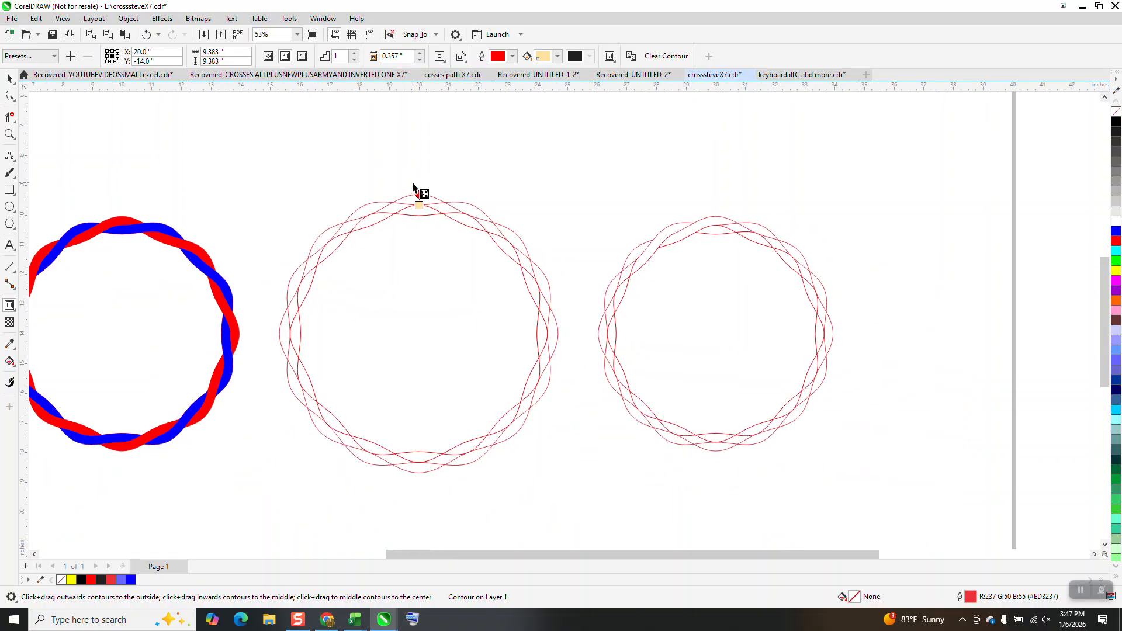
Try to delete a crossing segment near the top of the new ring with Virtual Segment Delete, and undo it
left_click(9, 134)
left_click(691, 318)
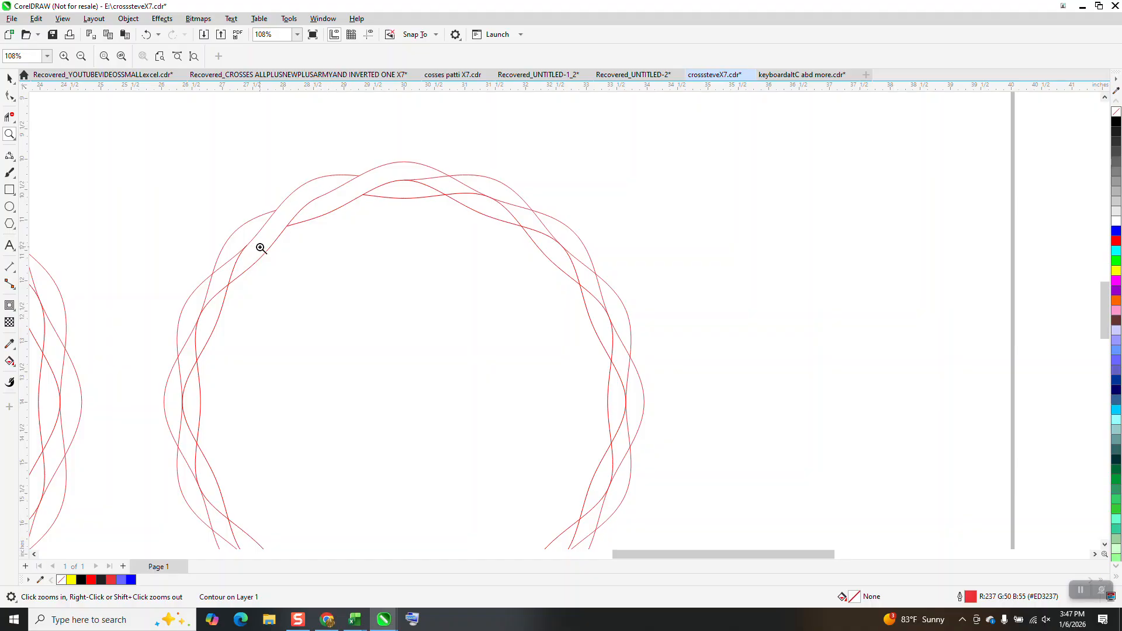
scroll(432, 199, "down", 2)
scroll(432, 198, "down", 5)
left_click_drag(163, 143, 729, 376)
left_click_drag(84, 138, 732, 447)
left_click(9, 117)
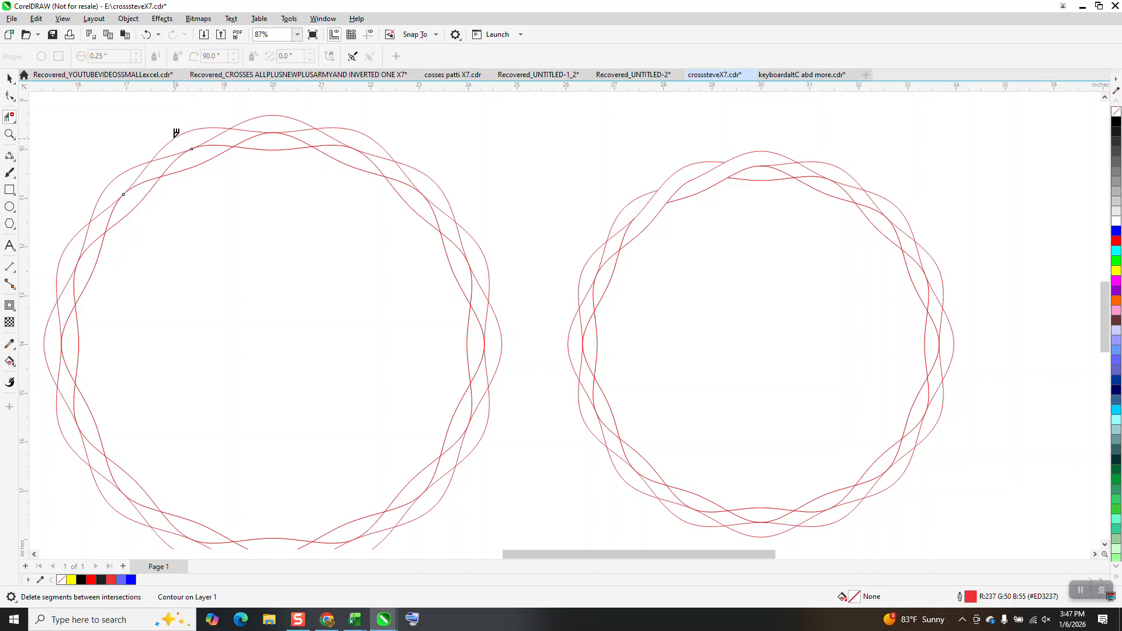
left_click(227, 140)
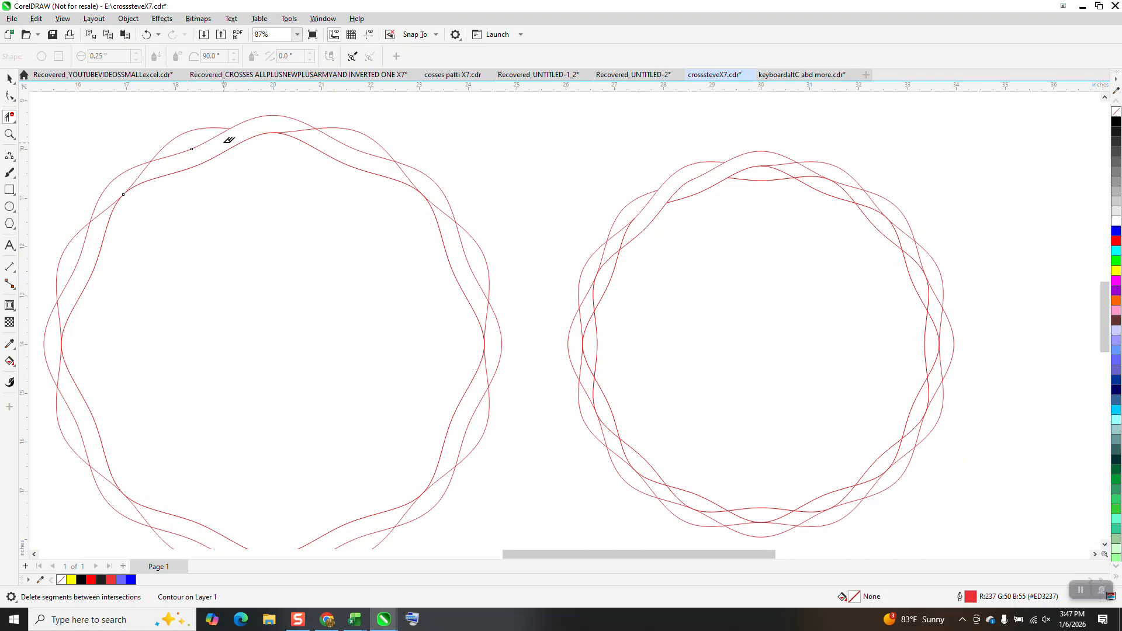
left_click(149, 35)
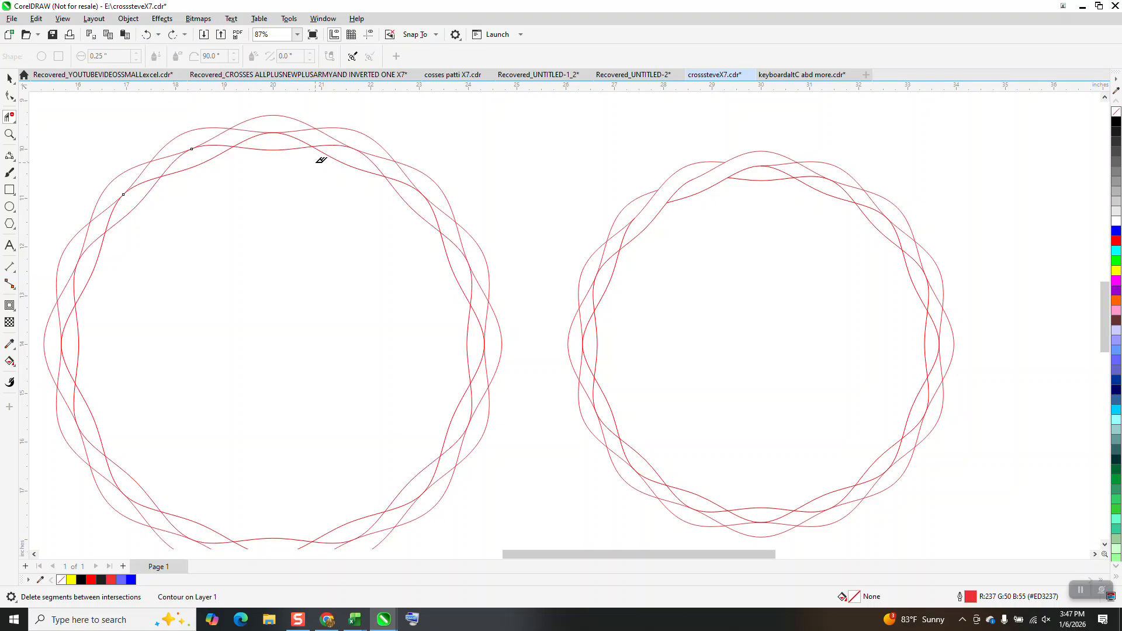
Select all outlines of the new ring and break the contours apart into separate curves
scroll(108, 92, "down", 3)
key("space")
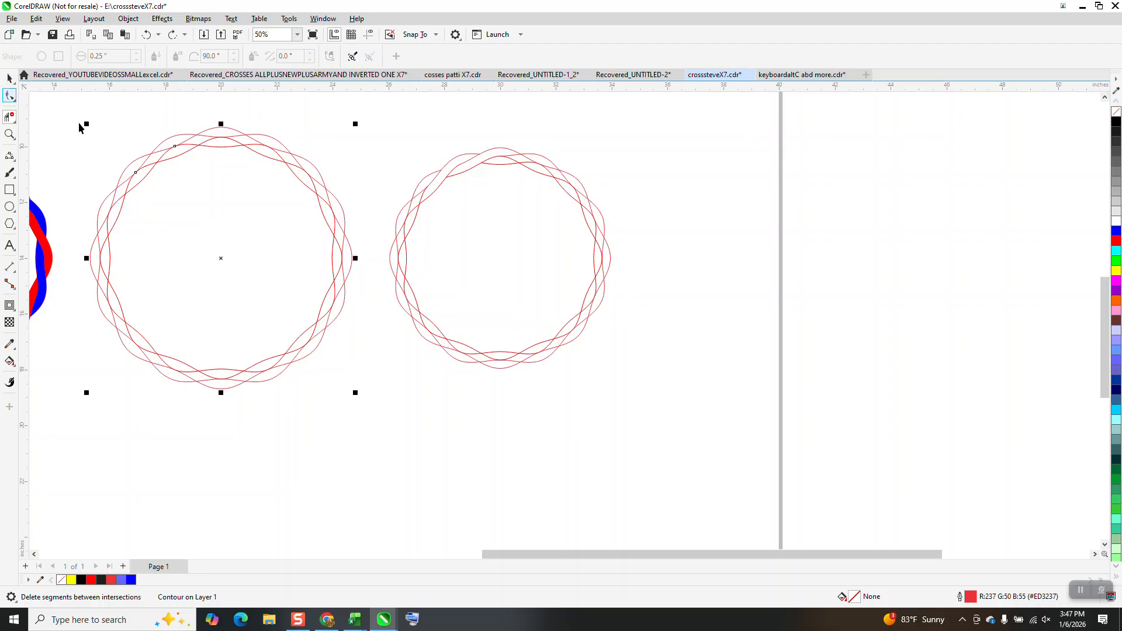
left_click_drag(66, 119, 383, 420)
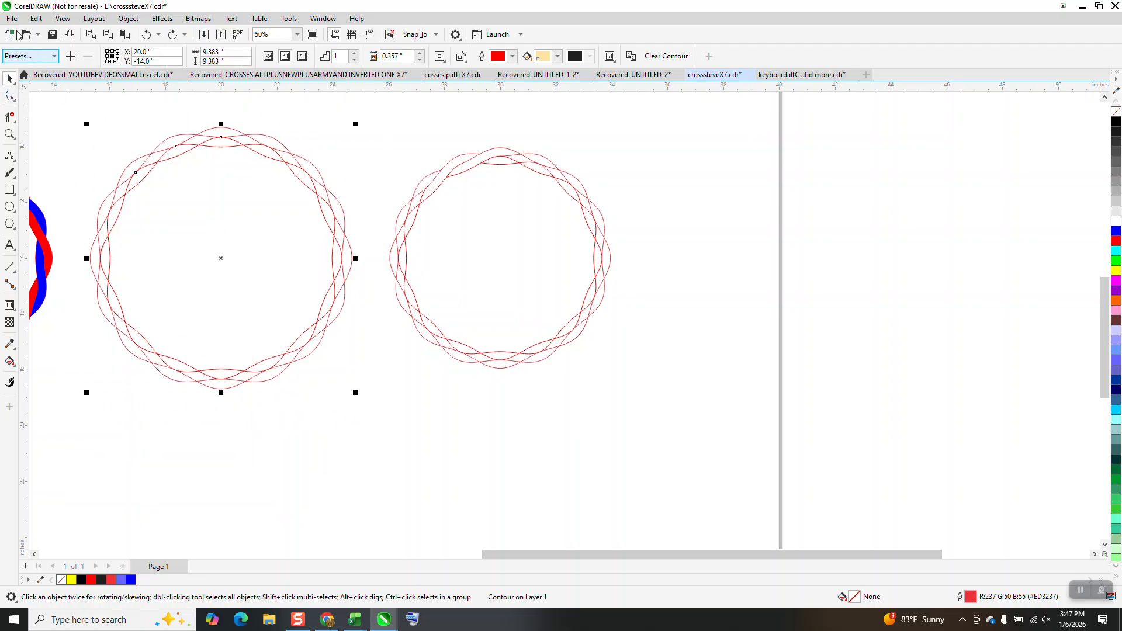
left_click(128, 18)
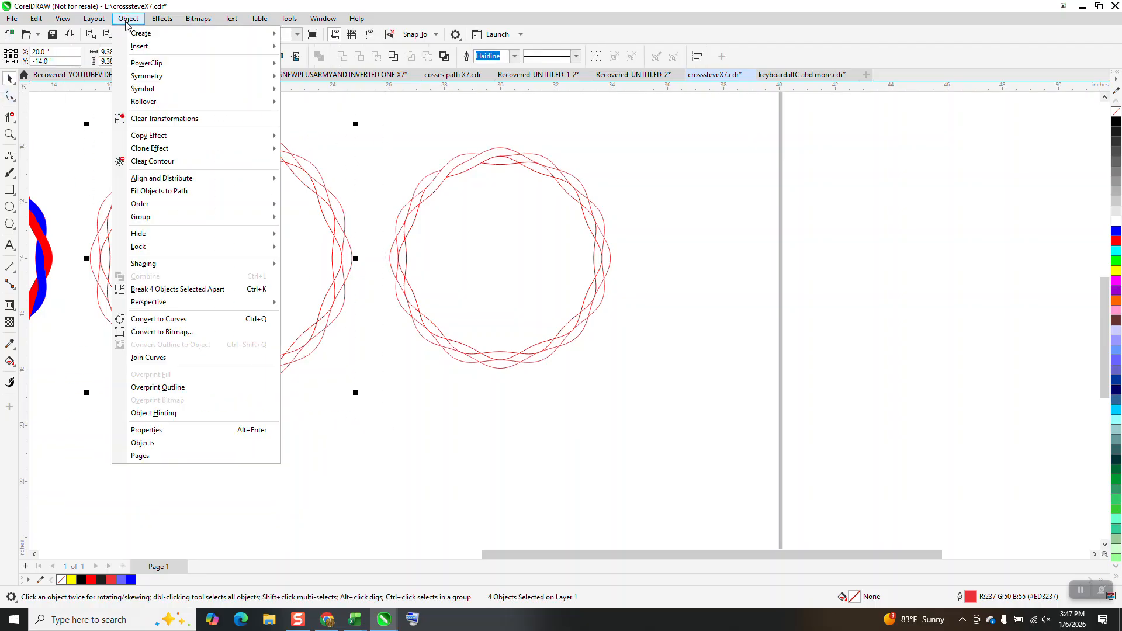
left_click(182, 290)
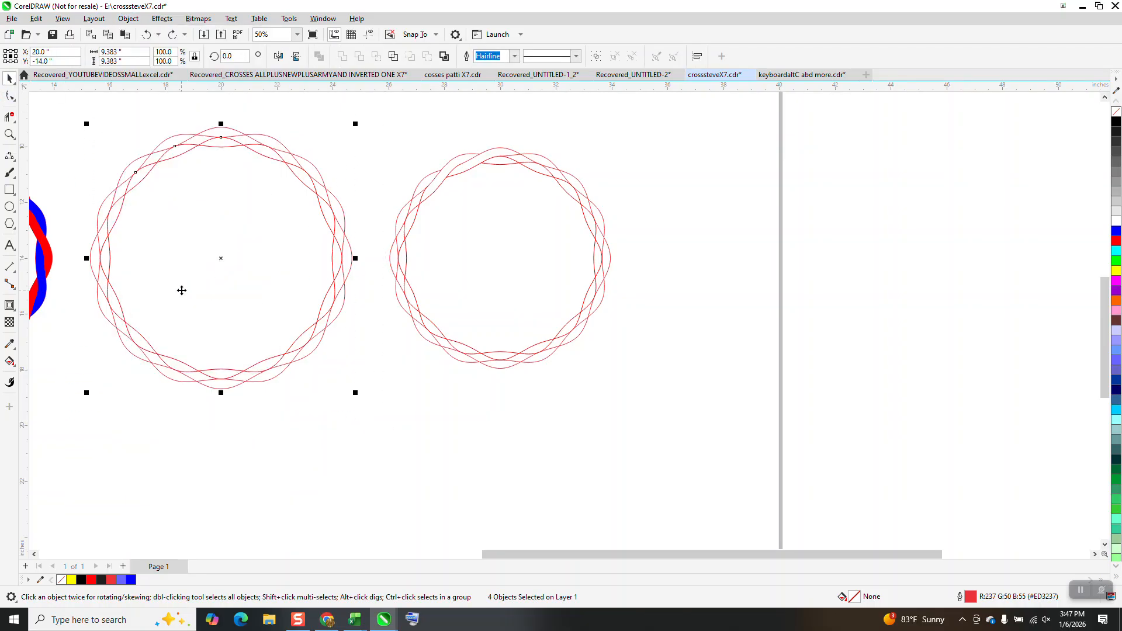
Delete the overlapping segments at the two crossings along the new ring's upper-left part with Virtual Segment Delete
left_click(9, 134)
left_click_drag(138, 123, 528, 275)
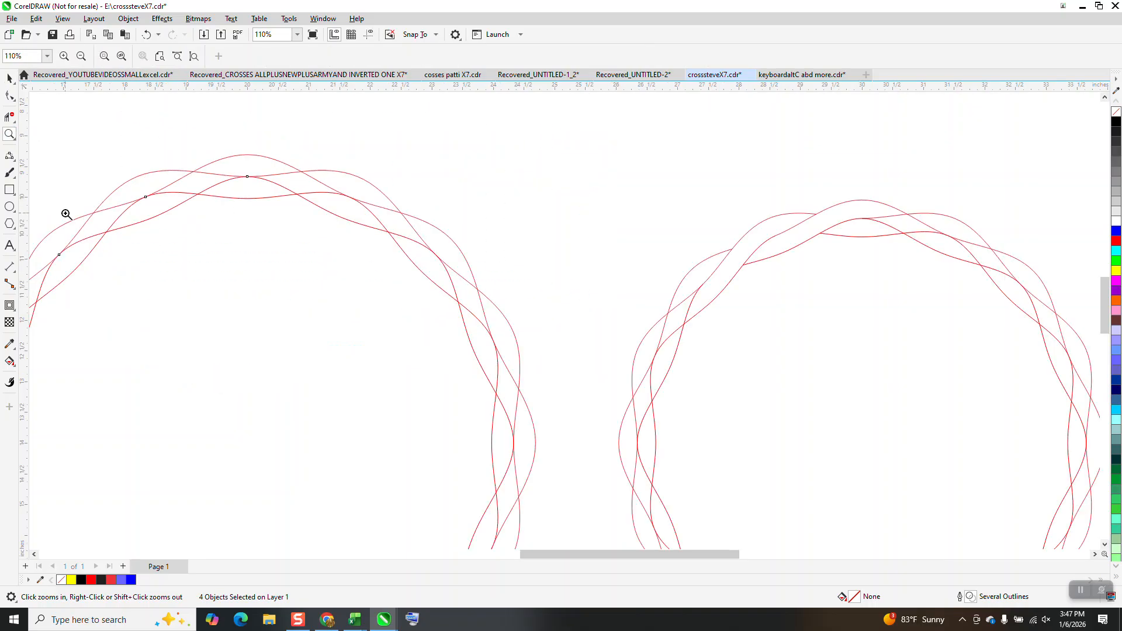
left_click(9, 116)
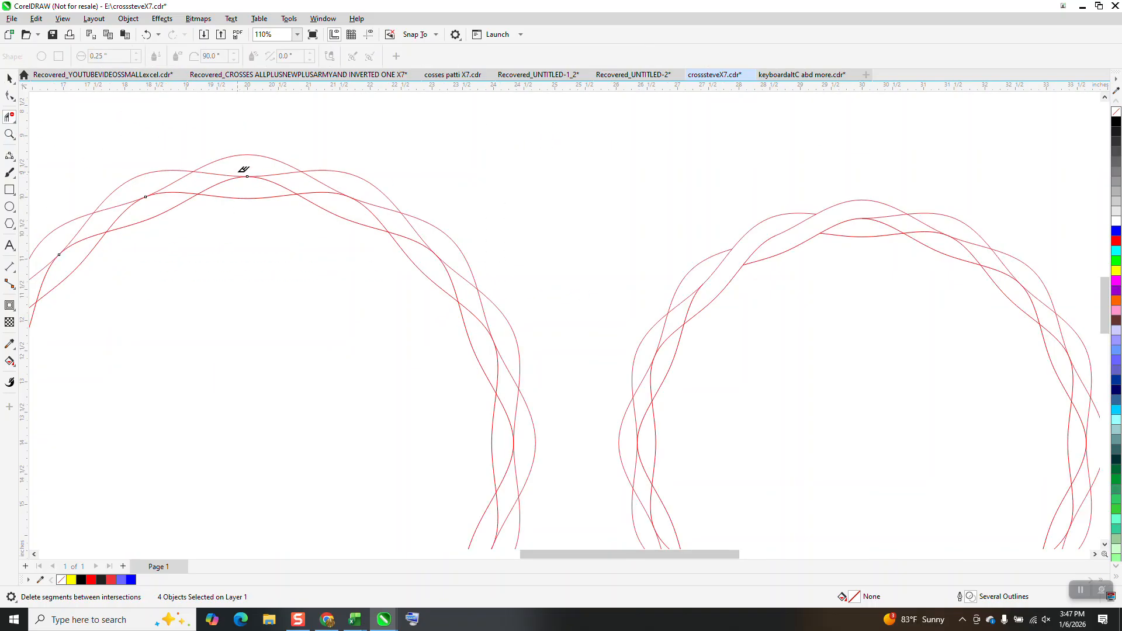
left_click(183, 192)
scroll(217, 190, "down", 1)
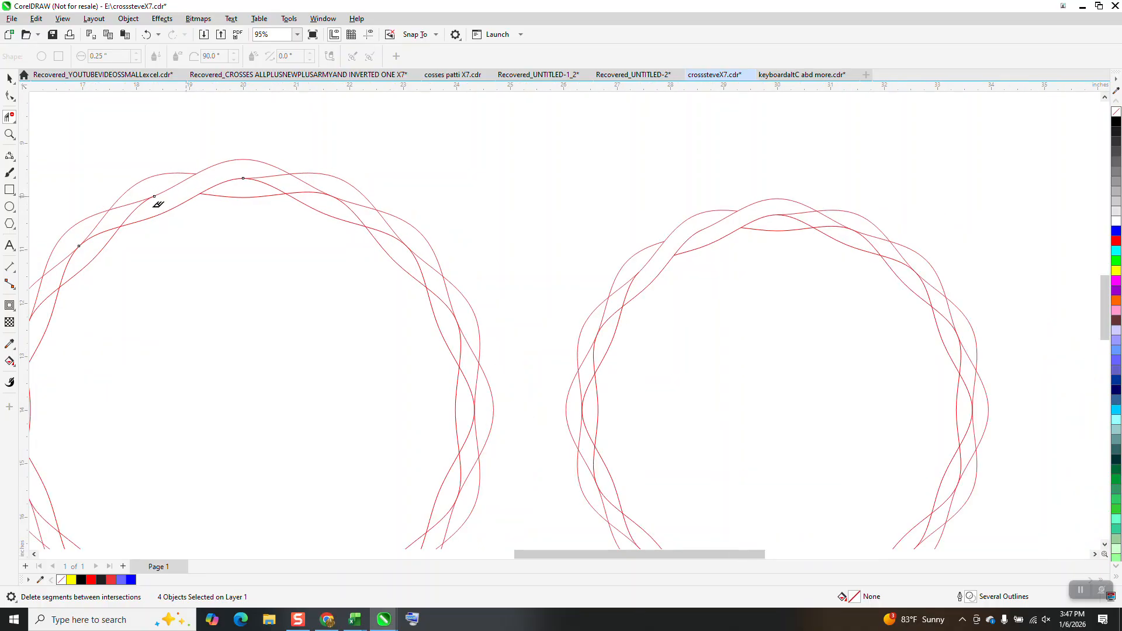
left_click(126, 201)
left_click(111, 224)
scroll(282, 195, "down", 6)
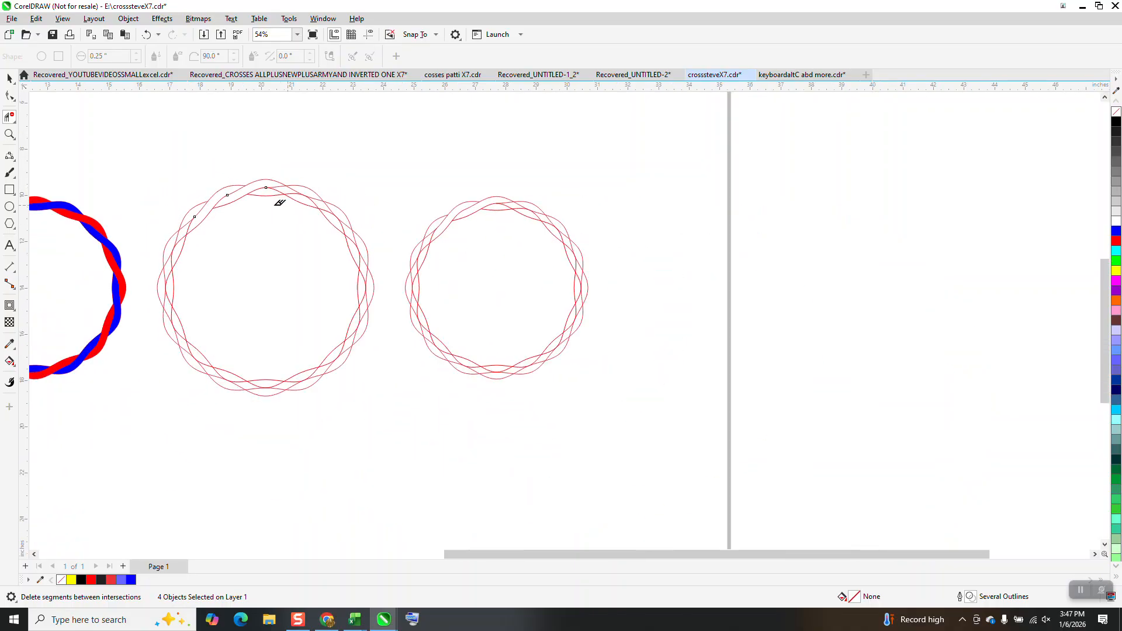
Group the four ring outlines and Smart Fill the strand segment at the ring's top with blue and no outline
left_click(9, 78)
left_click_drag(144, 210, 413, 426)
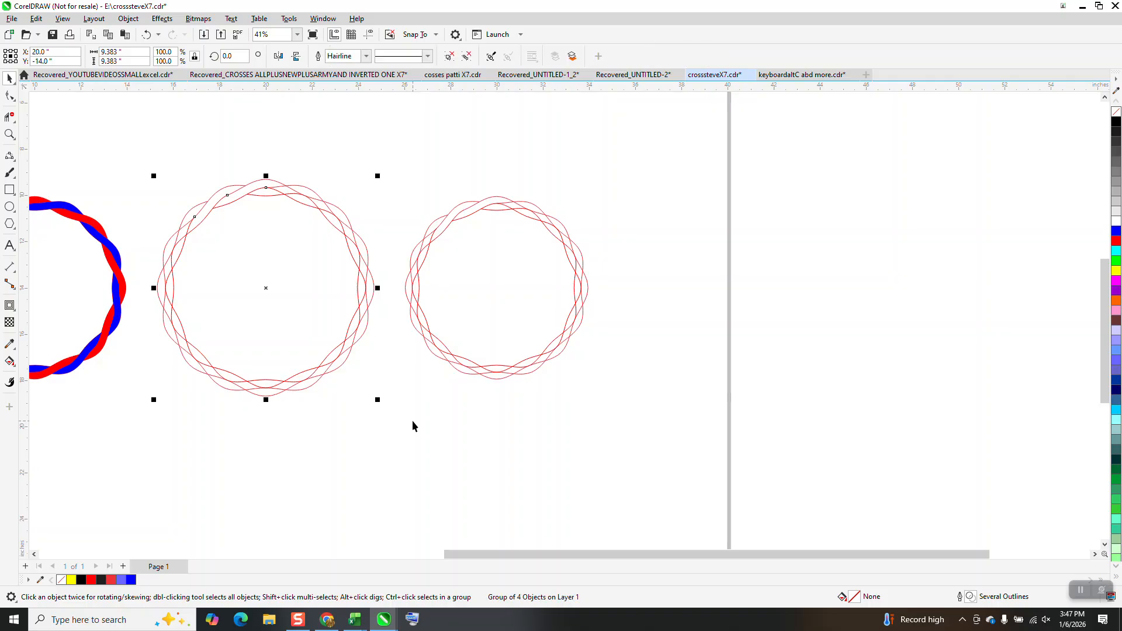
left_click(9, 361)
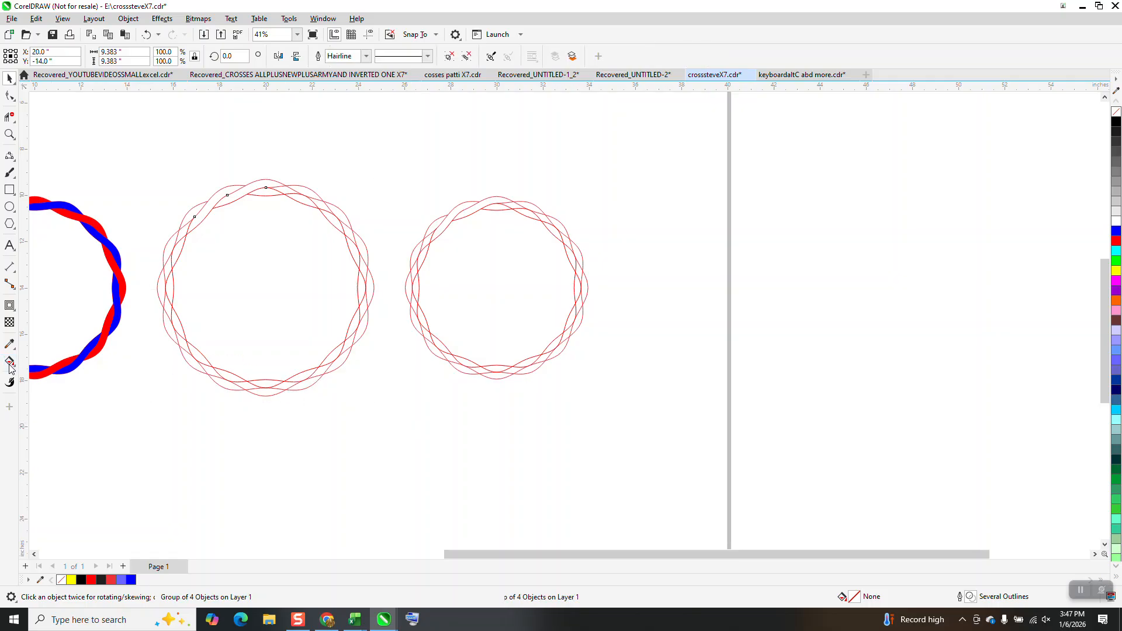
left_click(13, 364)
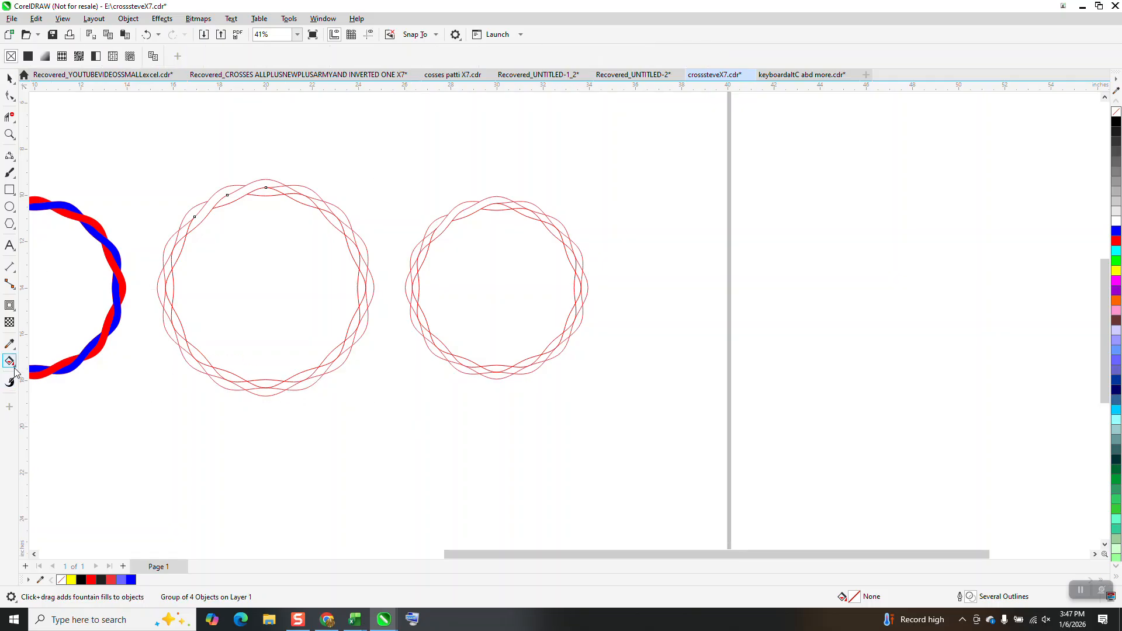
left_click(45, 374)
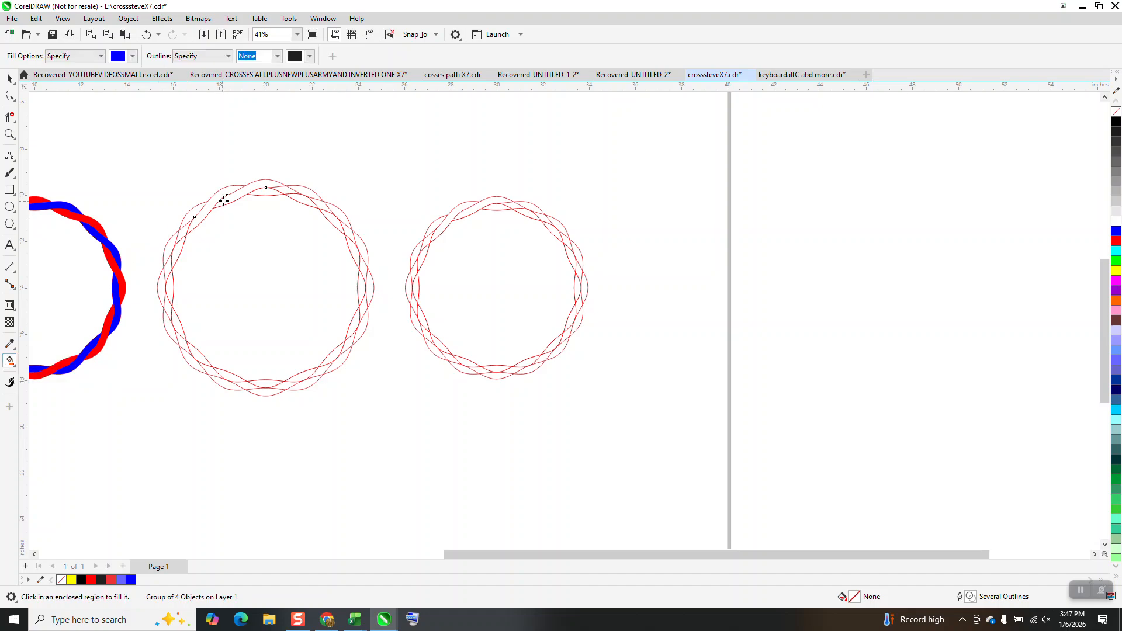
left_click(255, 187)
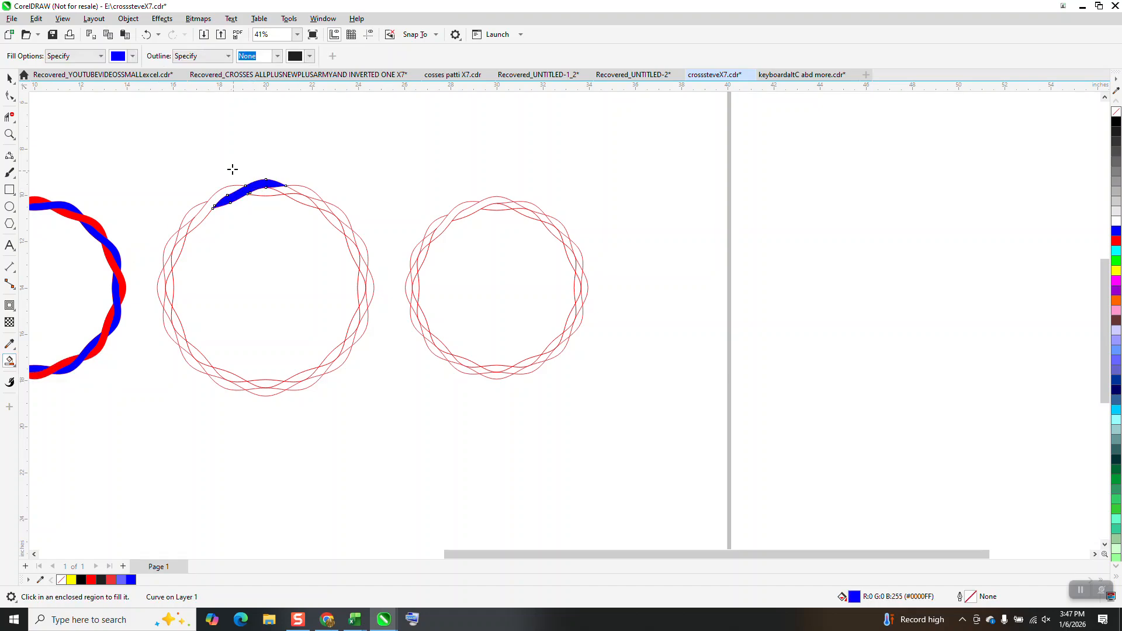
Set the Smart Fill colour to red and fill the adjoining strand segment on the ring's upper-left part
left_click(133, 56)
left_click(182, 129)
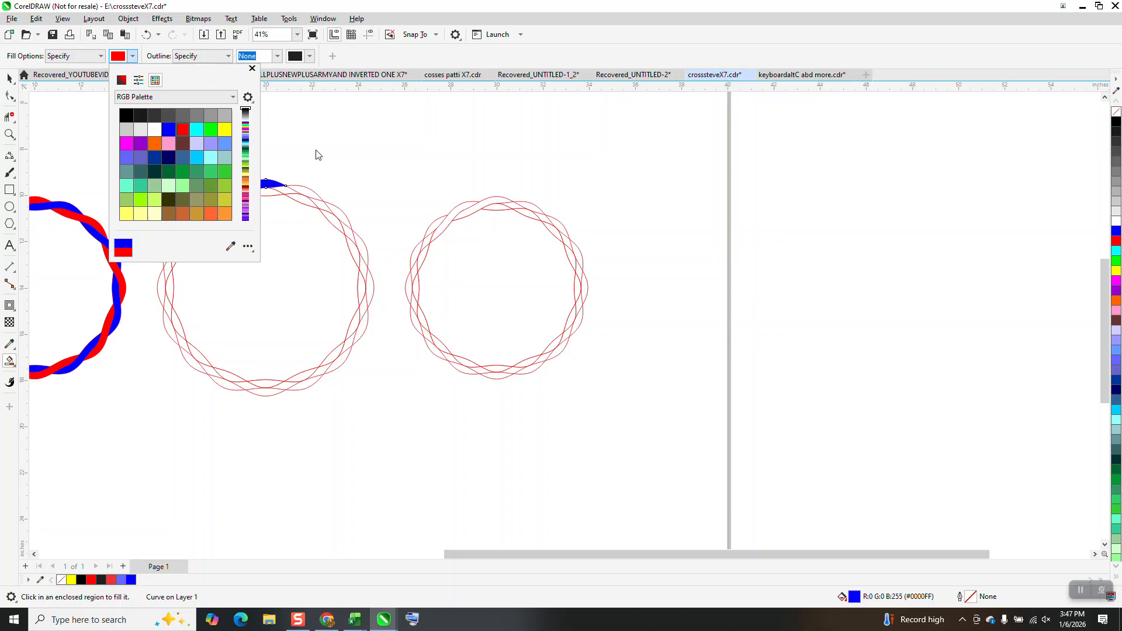
left_click(246, 187)
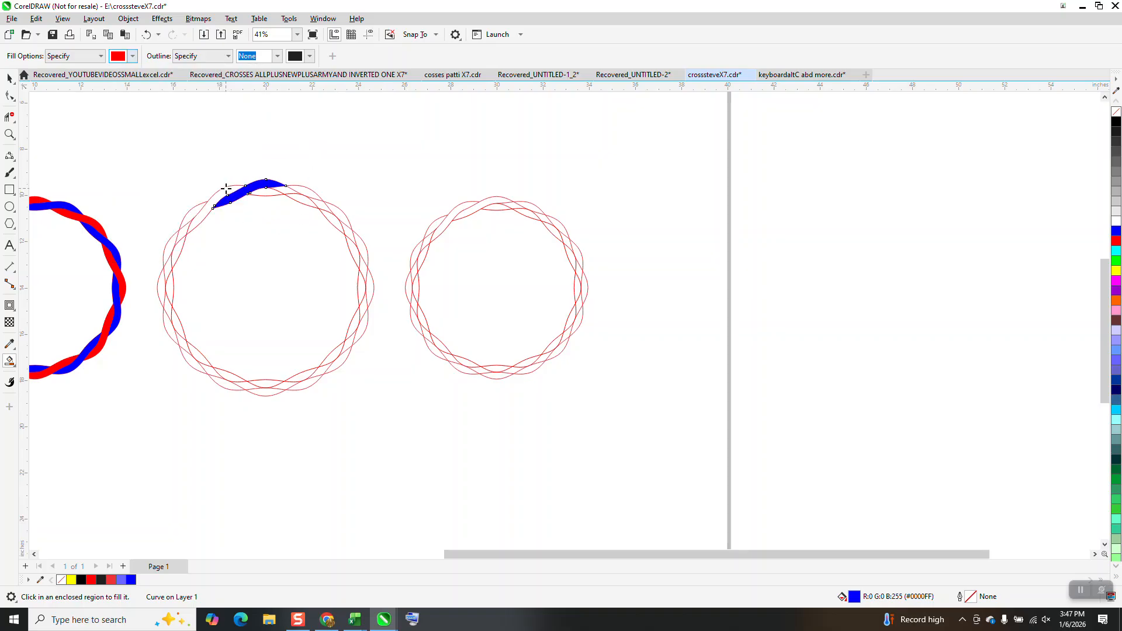
left_click(226, 189)
left_click(9, 79)
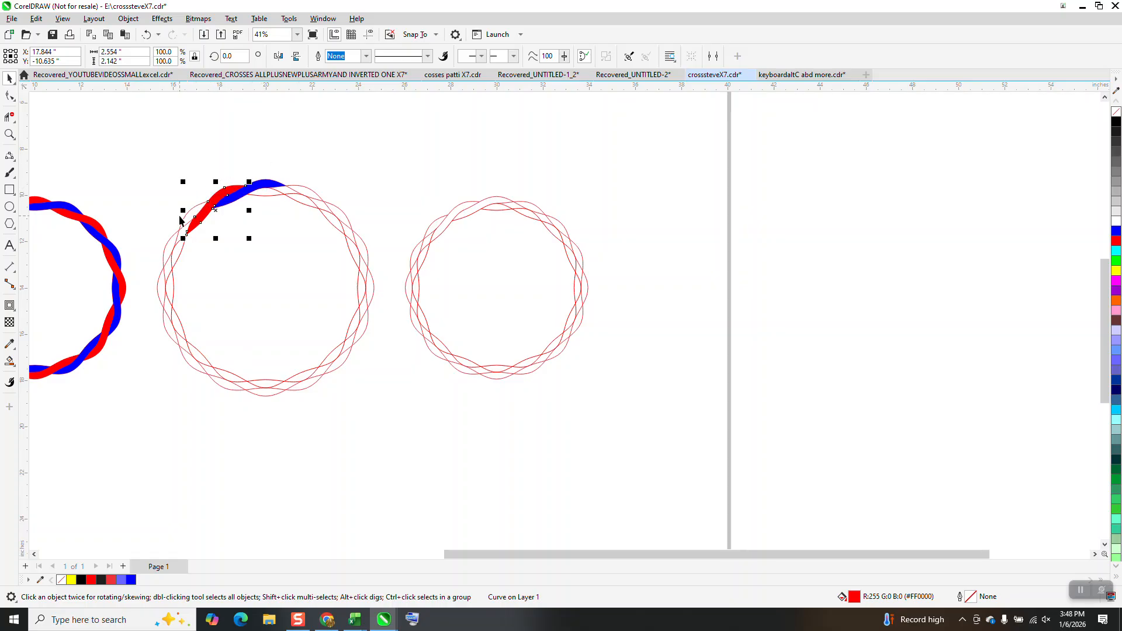
Apply a red-to-black linear fountain fill to the red strand segment, darkening its end where it passes under the blue one
left_click(10, 135)
left_click_drag(140, 146, 406, 303)
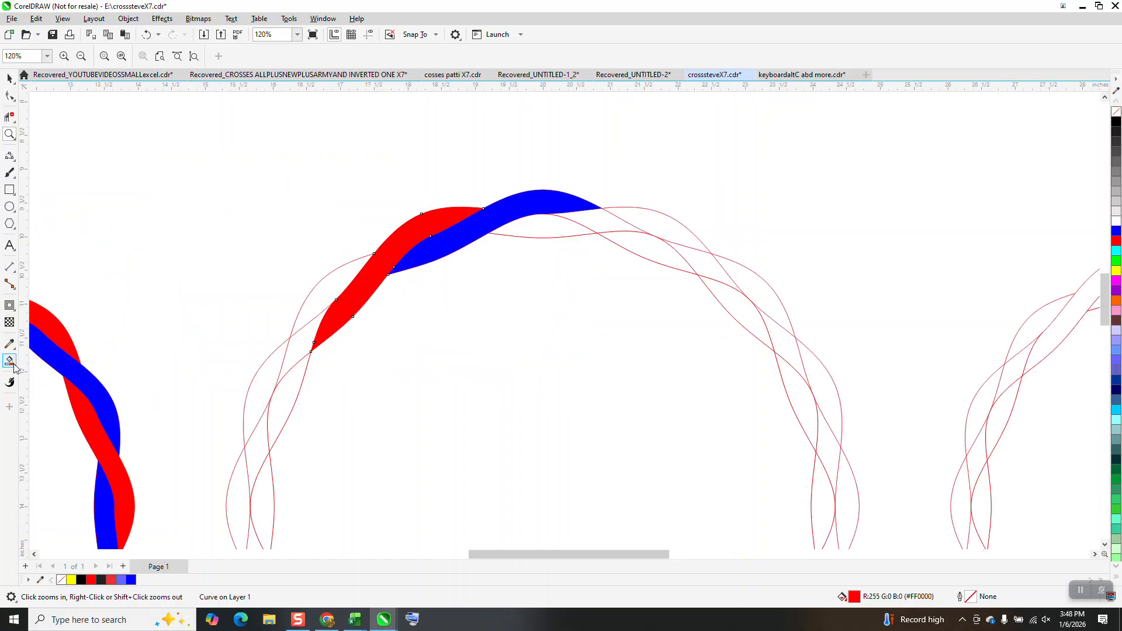
left_click(10, 79)
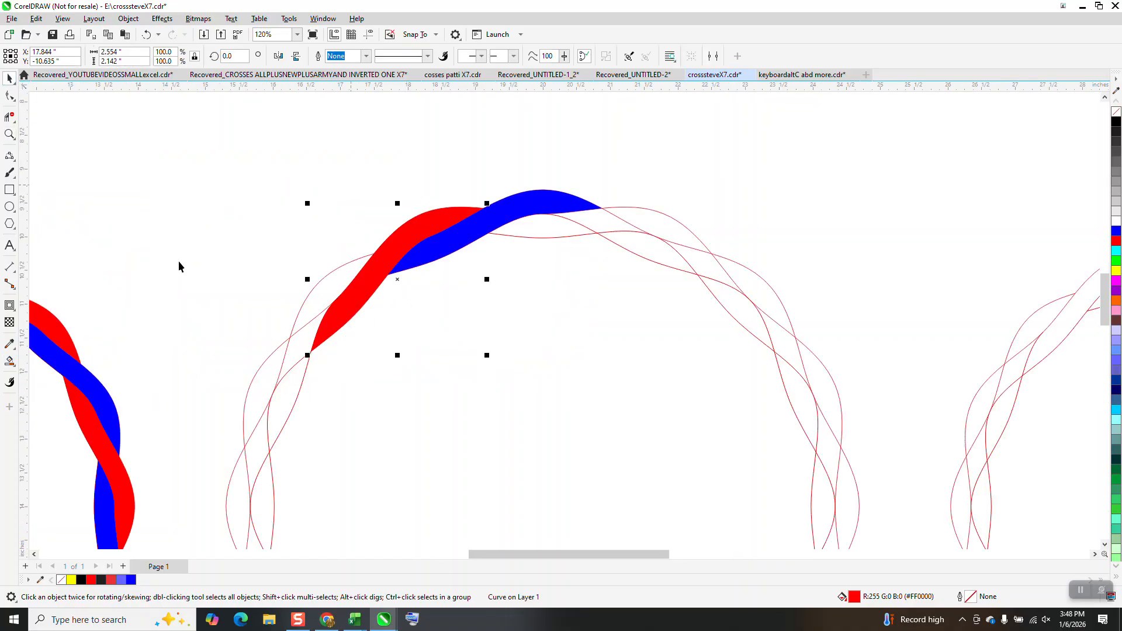
left_click(15, 368)
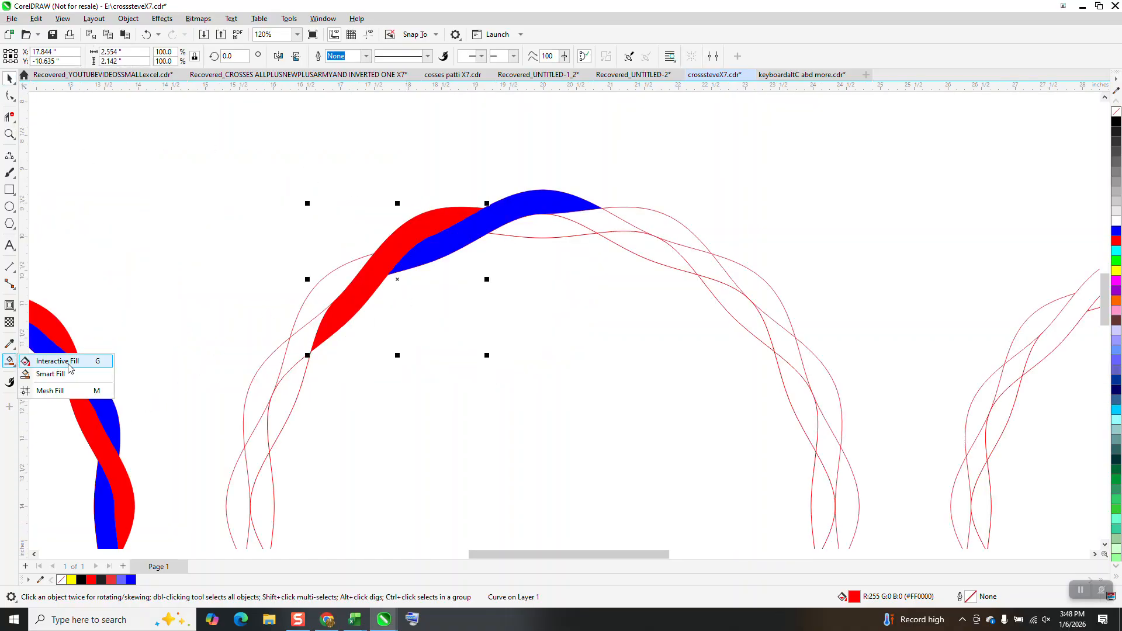
left_click(38, 361)
left_click_drag(362, 294, 473, 208)
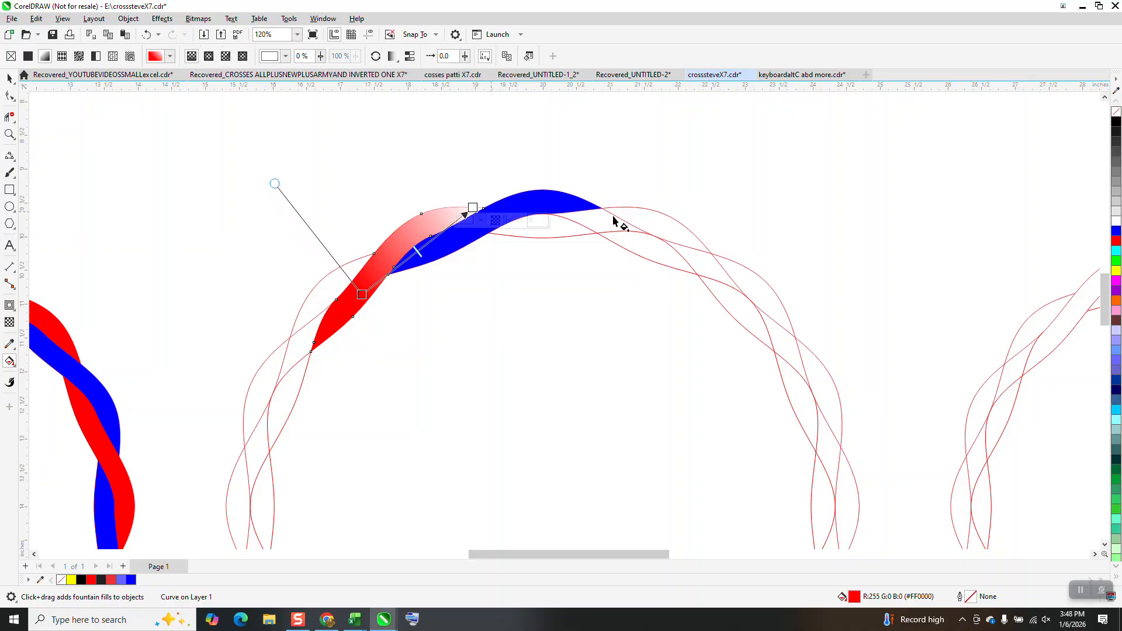
left_click_drag(1116, 121, 473, 208)
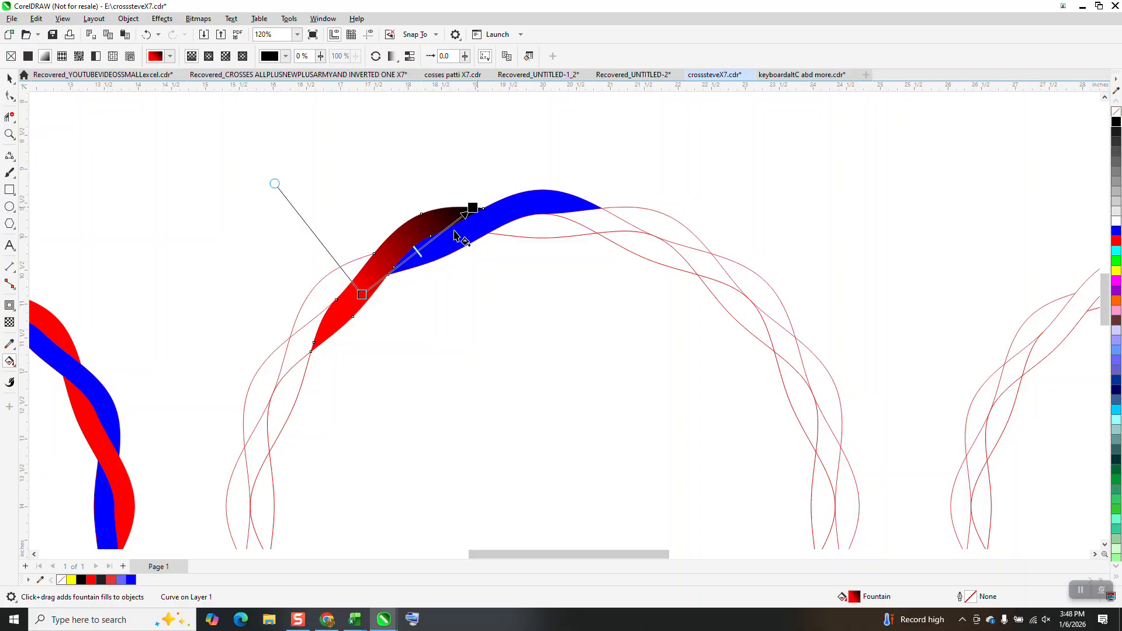
left_click_drag(362, 295, 490, 206)
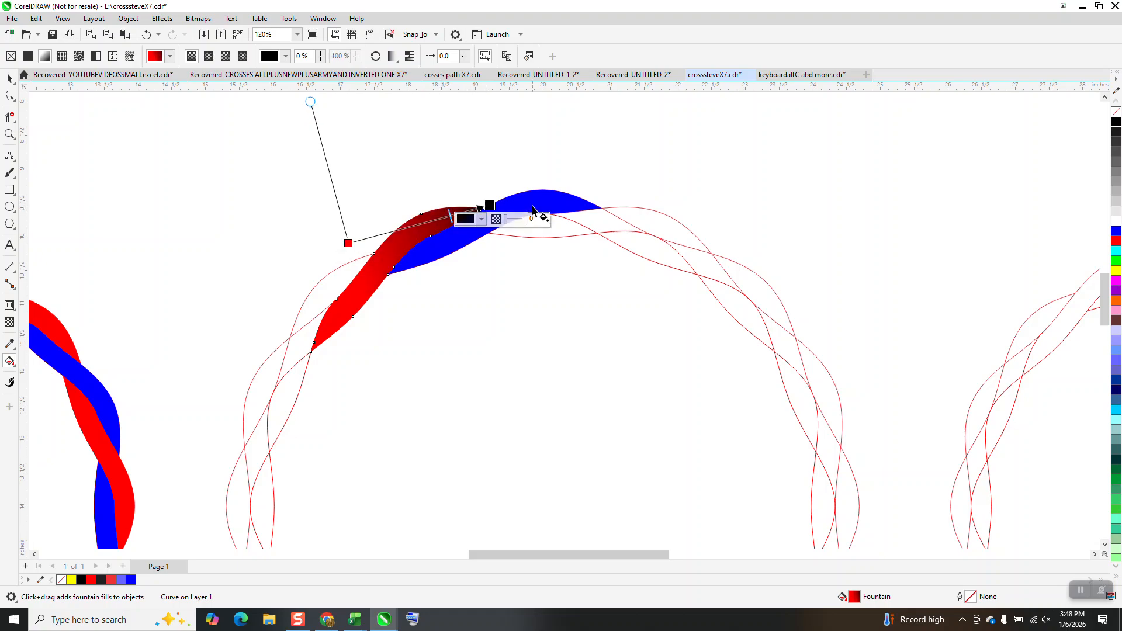
Apply a blue-to-black linear fountain fill along the blue strand segment, darkening its tapered end
left_click(533, 209)
left_click_drag(506, 210, 611, 199)
left_click_drag(1116, 124, 609, 199)
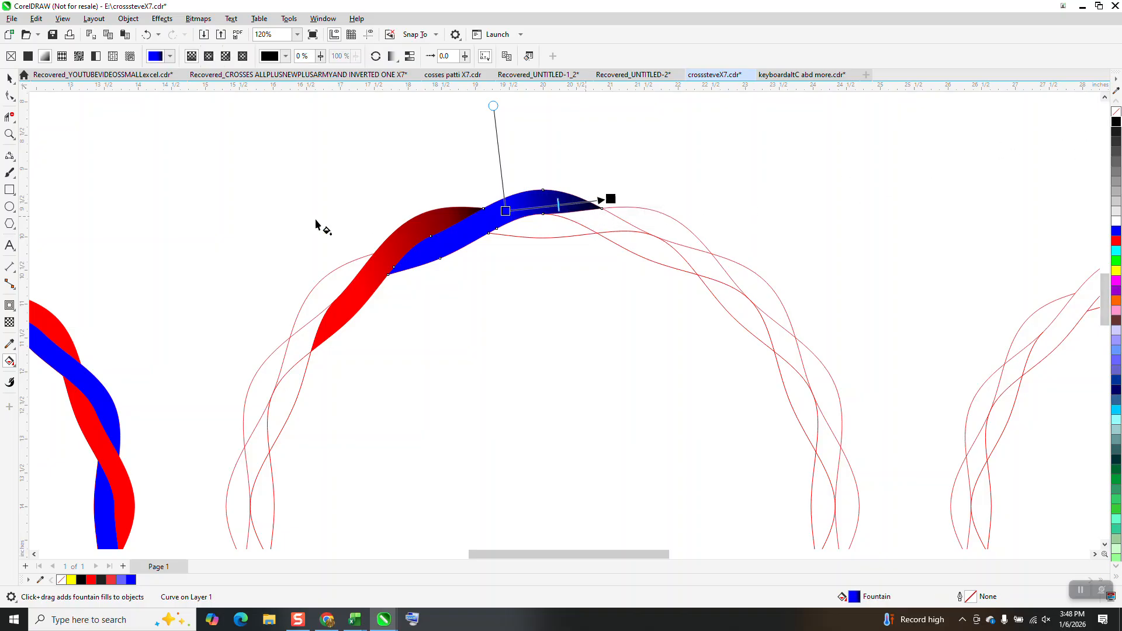
Select the red and blue shaded strand segments and group them
left_click(9, 78)
left_click_drag(254, 118, 697, 401)
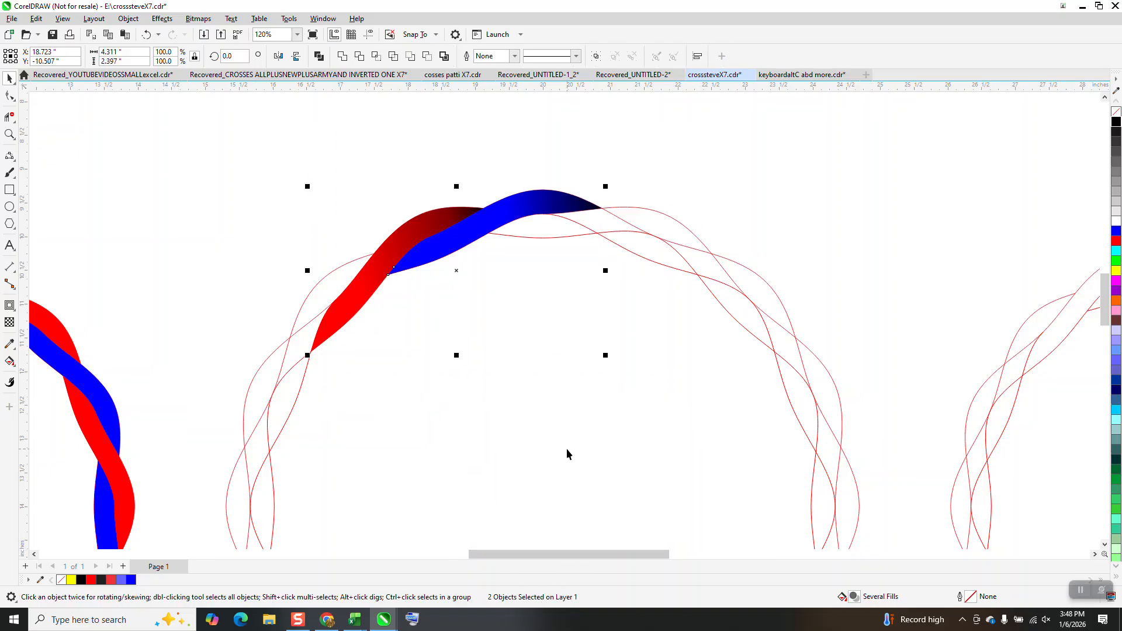
key("ctrl+g")
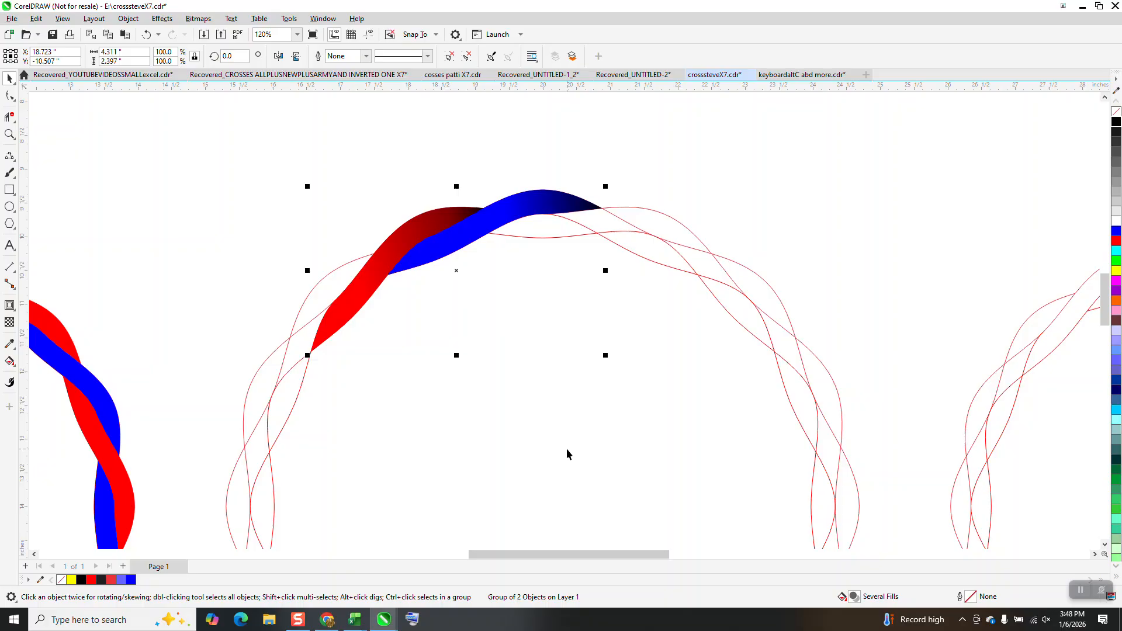
scroll(488, 351, "down", 4)
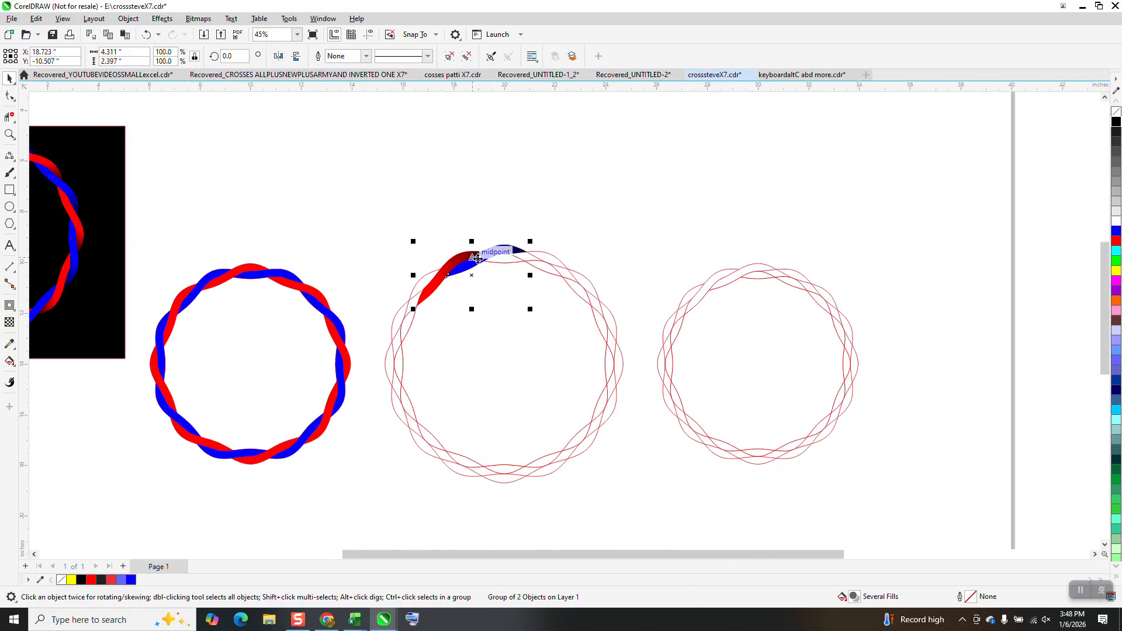
Move the ring outlines 10 inches to the right and regroup the shaded strand pieces left behind
left_click(553, 274)
key("Right")
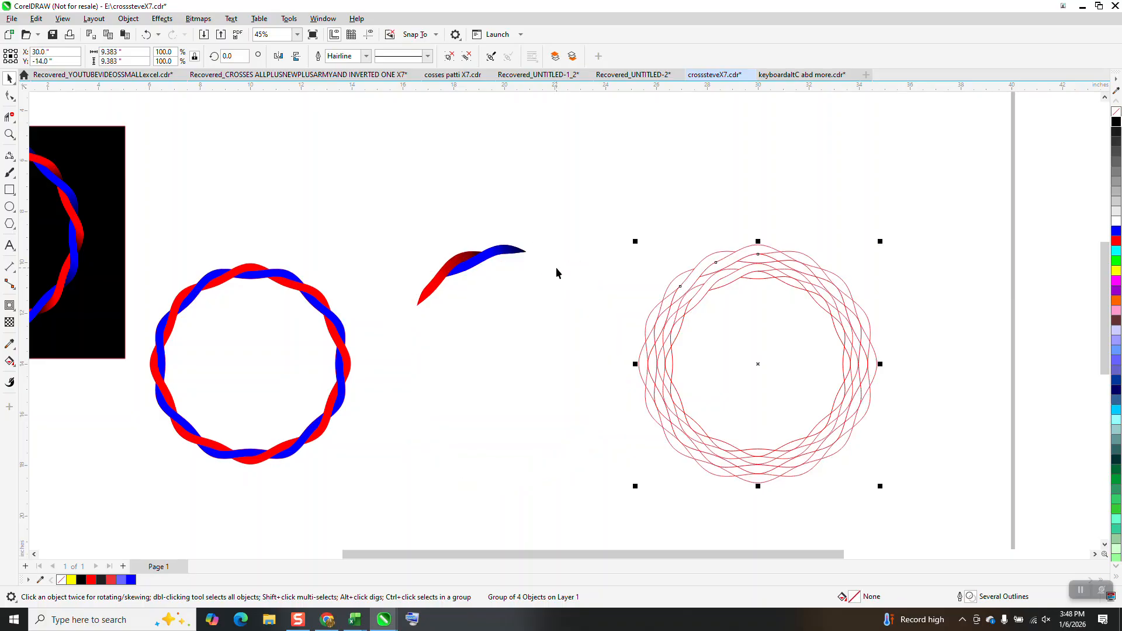
left_click_drag(372, 208, 534, 321)
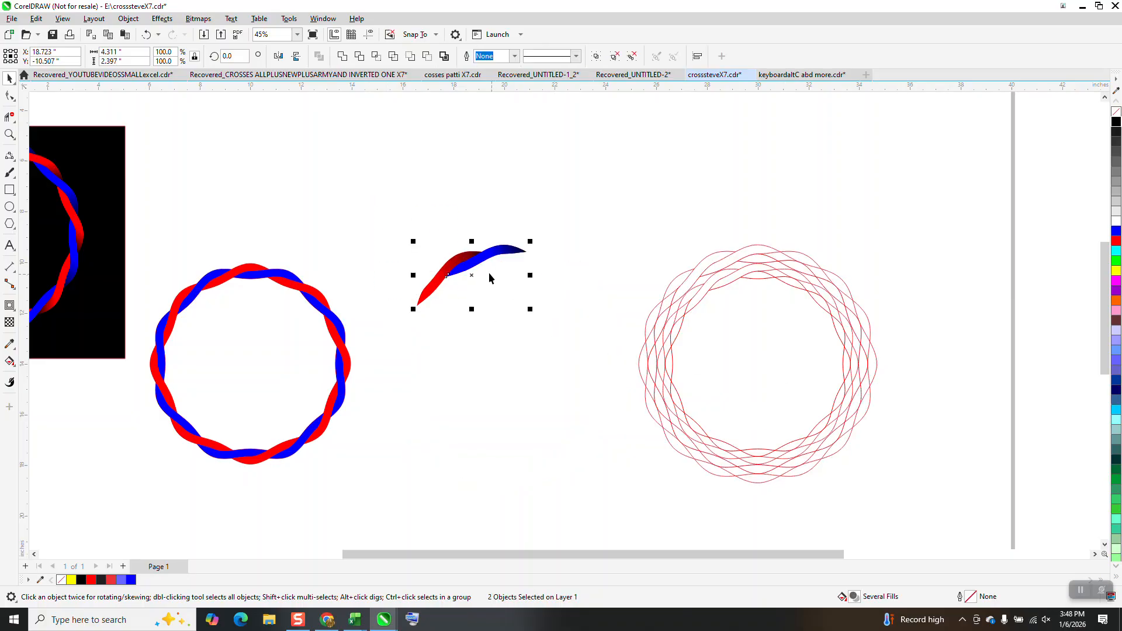
left_click(480, 261)
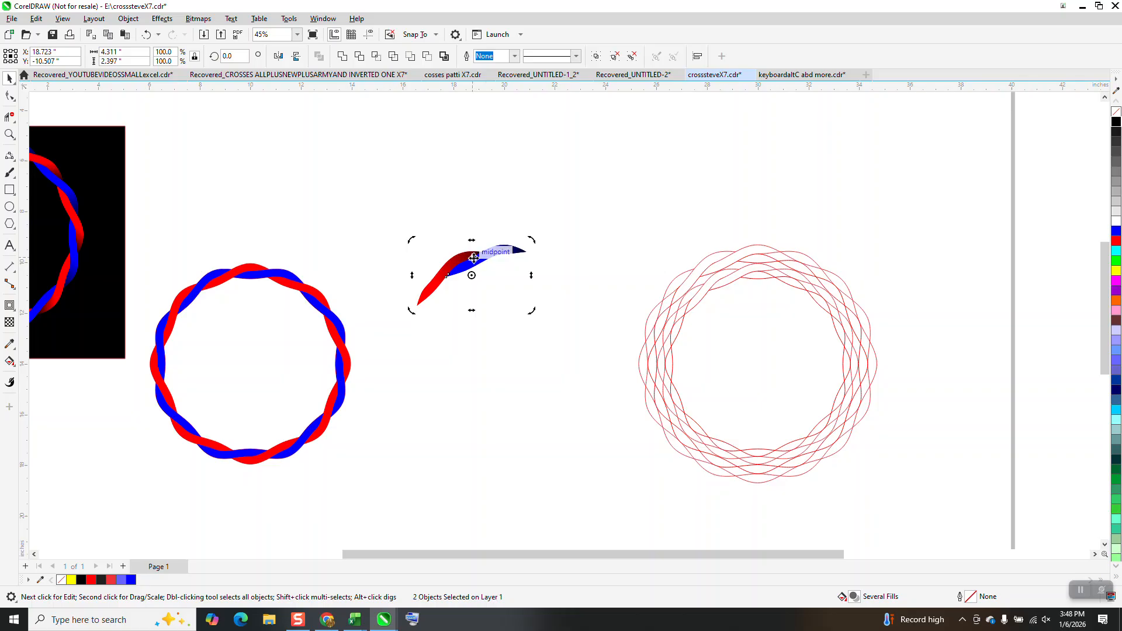
left_click(473, 258)
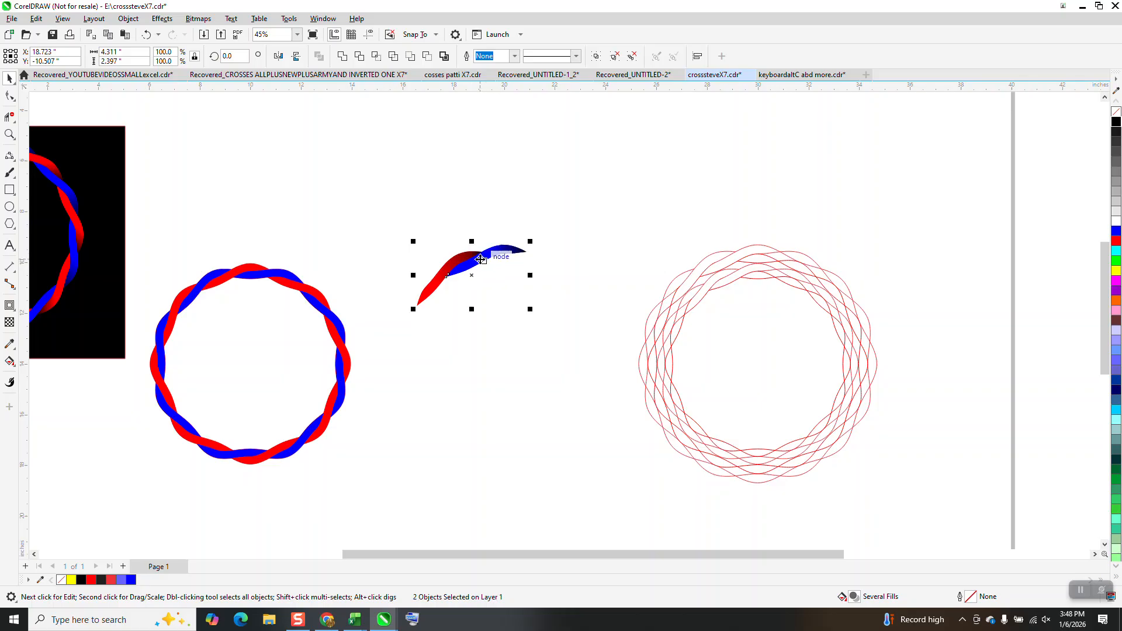
key("ctrl+g")
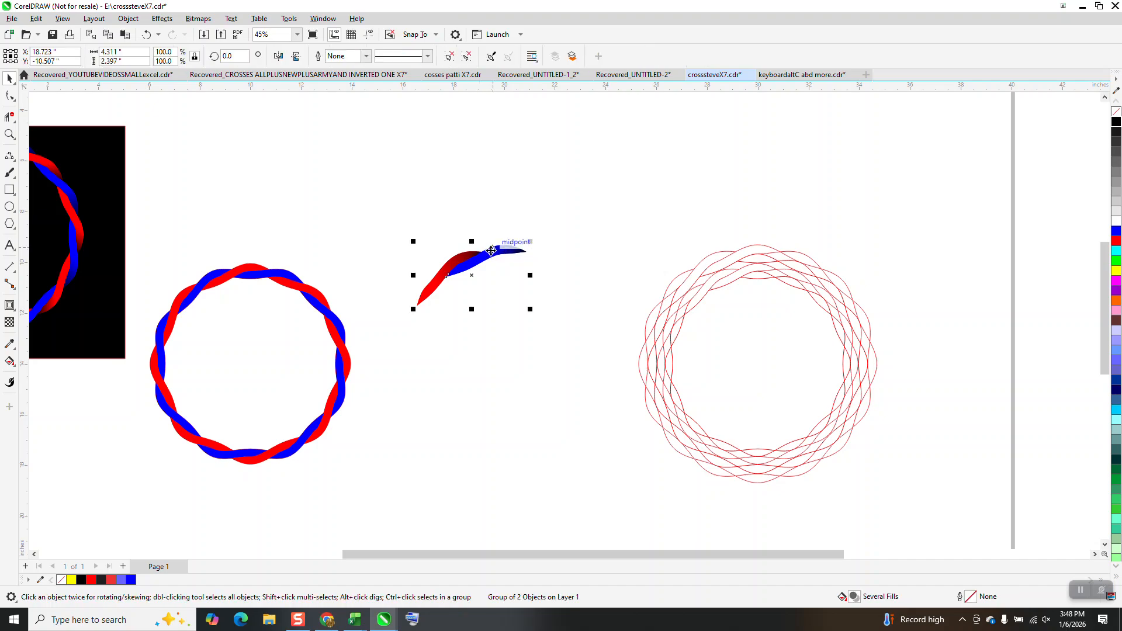
Move the strand group's rotation centre to the ring's centre and create a copy rotated by 45 degrees
left_click(509, 250)
key("Up")
key("Down")
left_click(478, 252)
left_click_drag(234, 56, 204, 39)
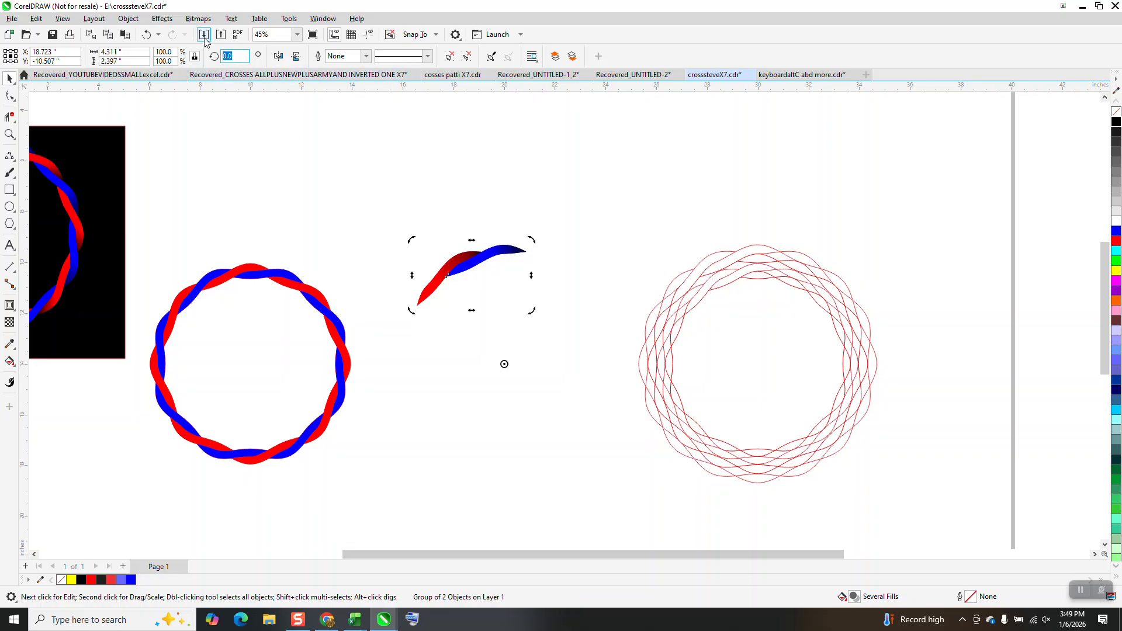
type("45")
key("Return")
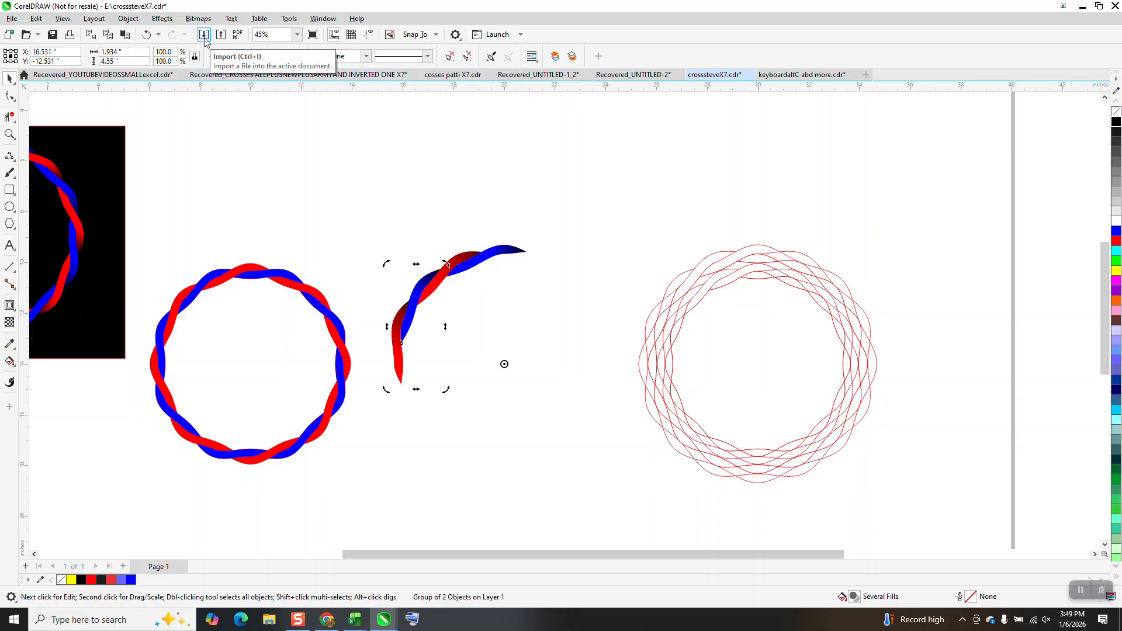
Repeat the 45-degree rotated copy of the strand group around the centre until the twisted ring is closed
key("ctrl+r")
key("ctrl+r")
key("ctrl+r")
key("ctrl+r")
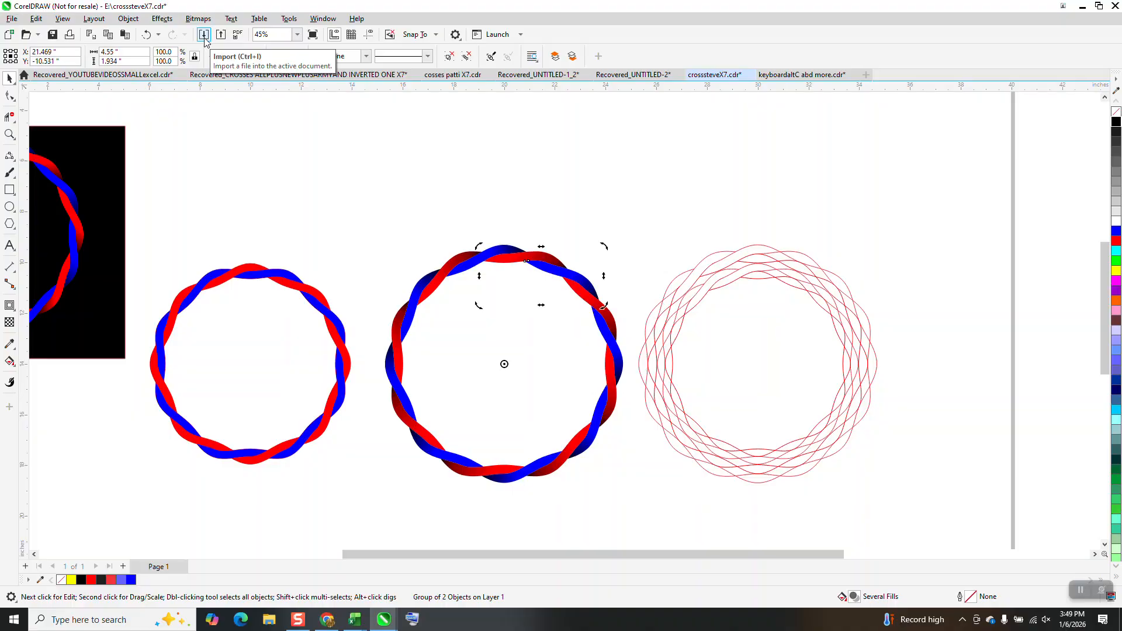
Place the black rectangle behind the closed ring and examine the shading at its upper crossings
left_click_drag(61, 187, 602, 292)
left_click_drag(505, 468, 506, 498)
left_click(10, 135)
left_click_drag(415, 241, 625, 350)
scroll(541, 260, "down", 3)
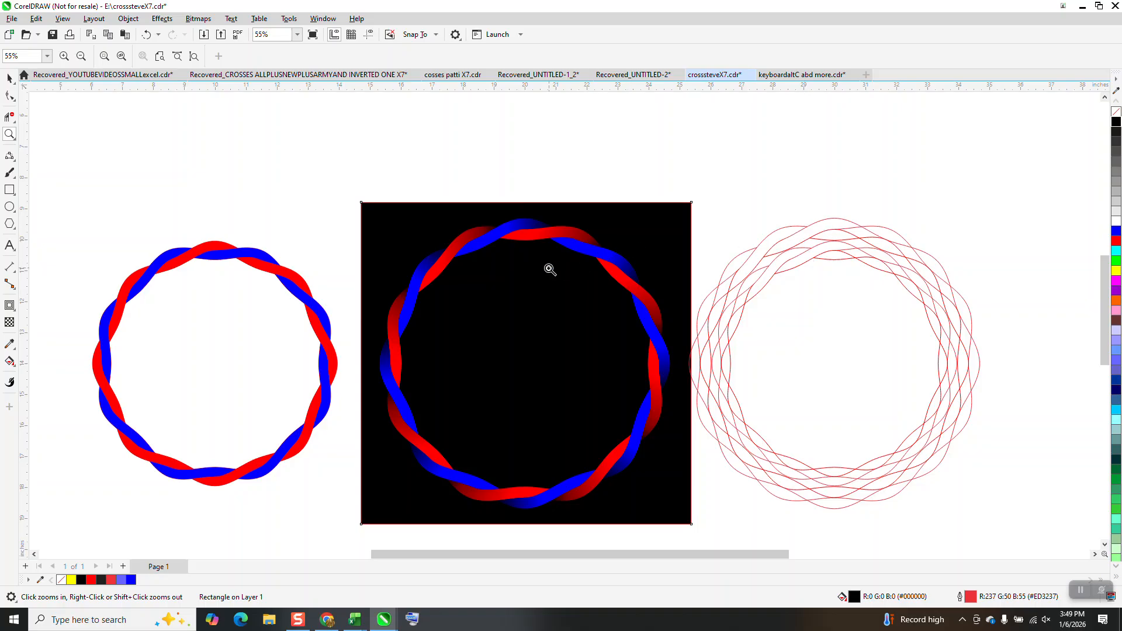
left_click_drag(443, 207, 595, 286)
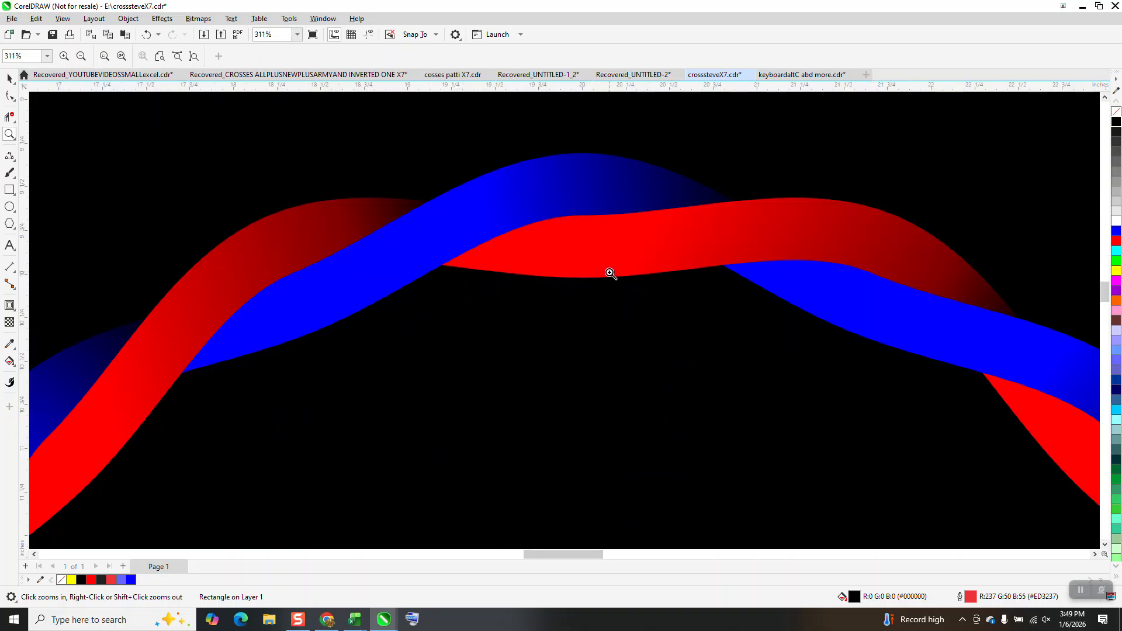
scroll(610, 273, "down", 3)
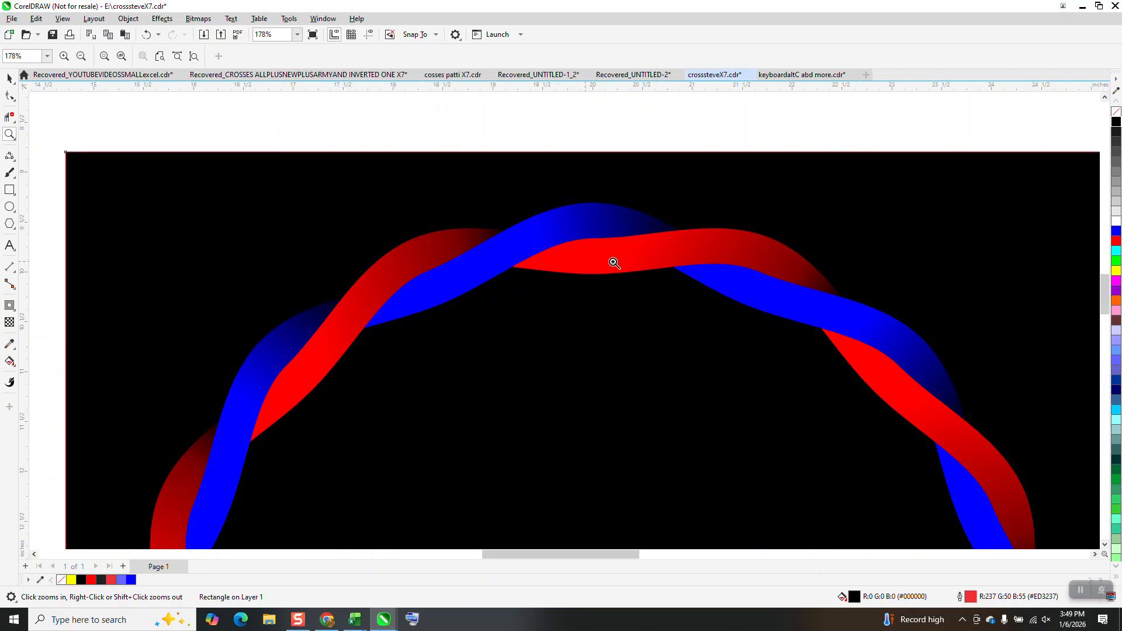
scroll(615, 261, "down", 1)
scroll(577, 263, "down", 3)
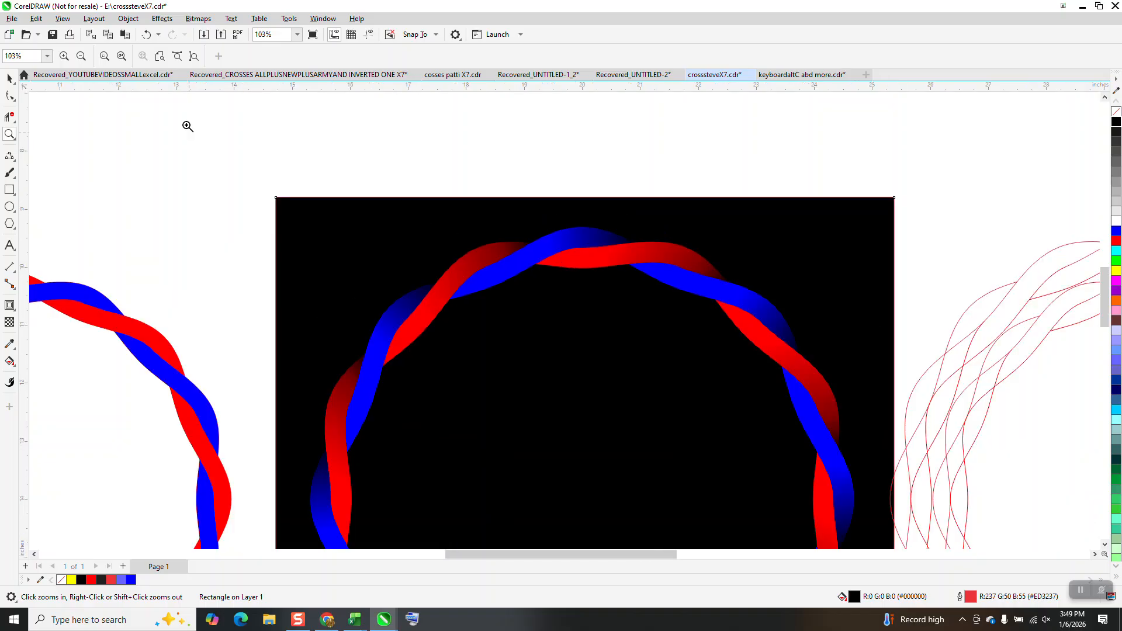
Undo the black background and the rotated copies back to the single shaded strand group
left_click(148, 36)
left_click(150, 35)
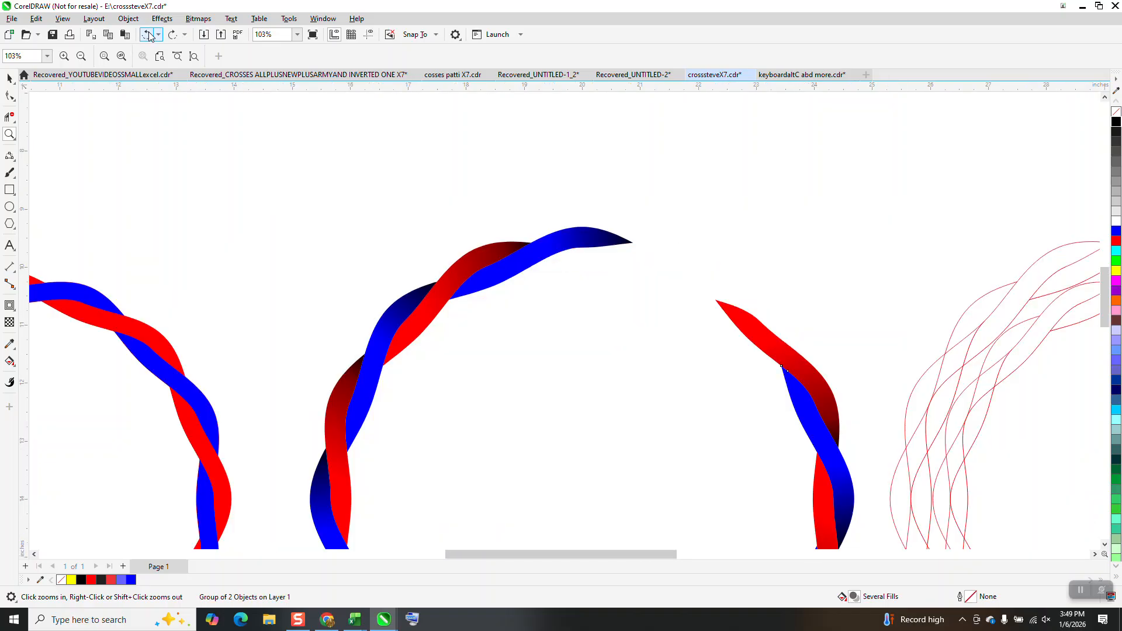
left_click(150, 36)
left_click(150, 34)
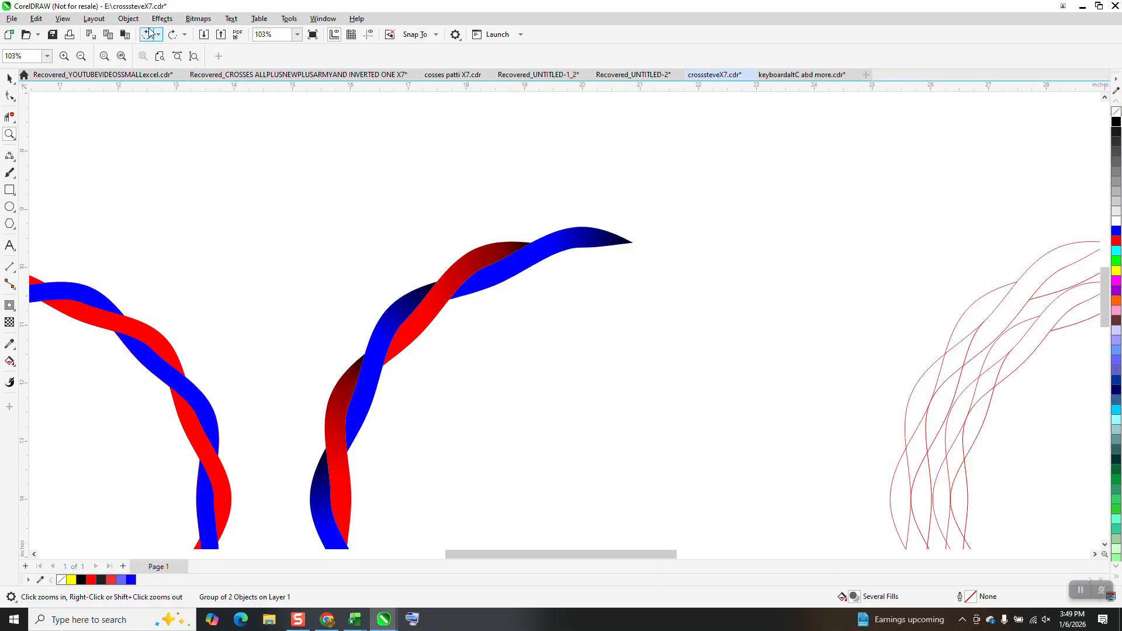
left_click(149, 34)
left_click(148, 34)
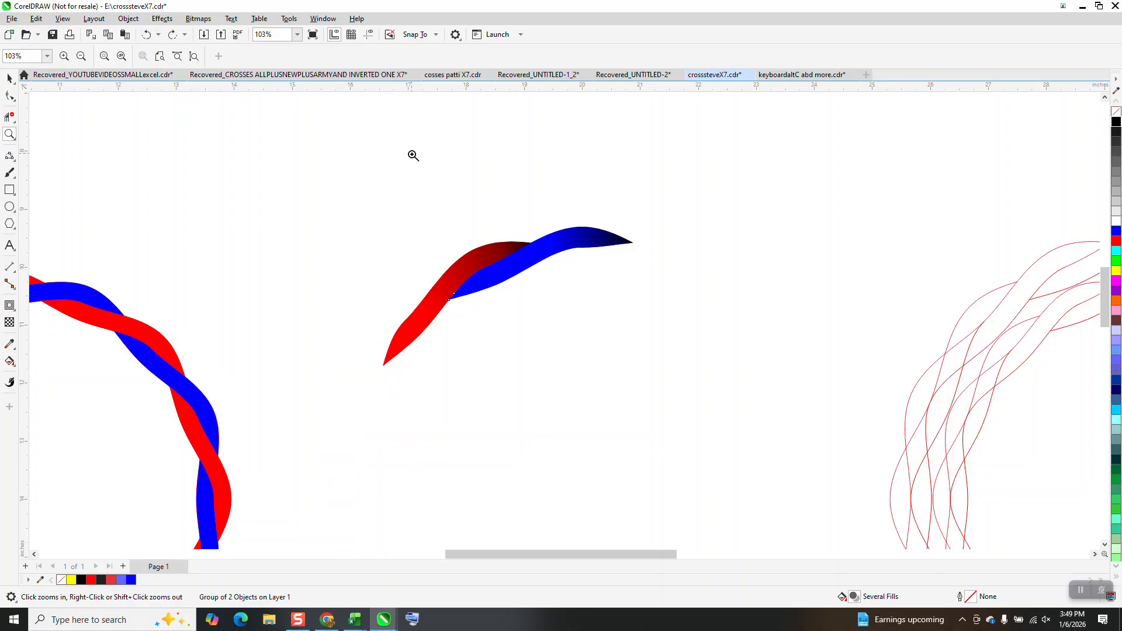
Place a copy of the shaded strand group 10 inches to the right, over the ring outlines
left_click(9, 79)
left_click(388, 256)
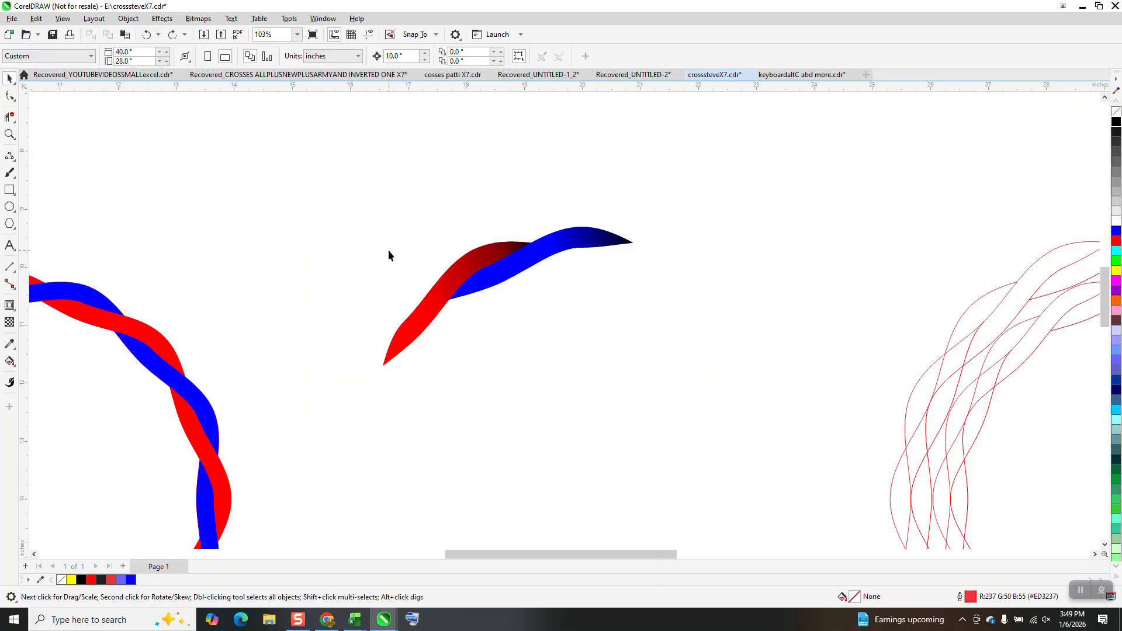
left_click(478, 279)
key("ctrl+v")
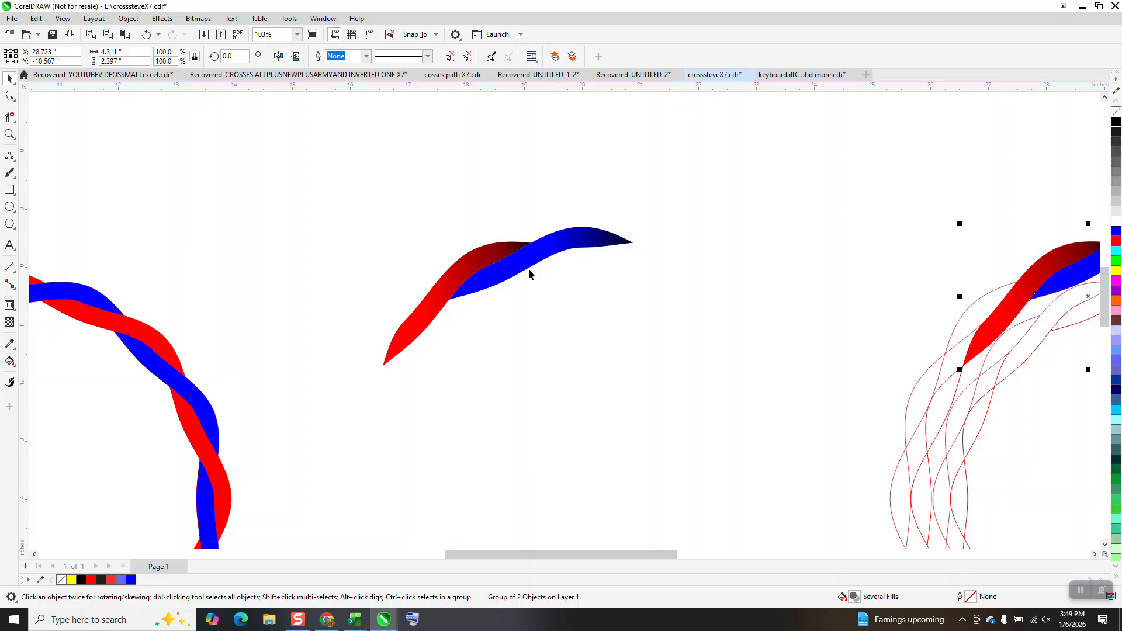
Ungroup the shaded strand pair in the middle and select its red strand alone
left_click(459, 284)
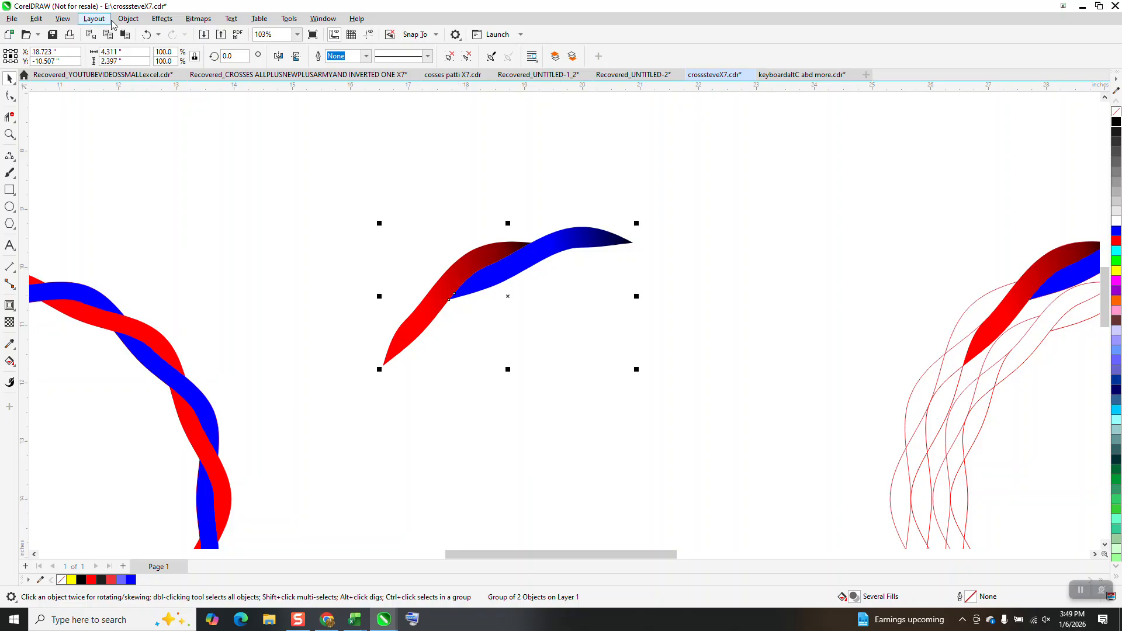
left_click(128, 18)
mouse_move(170, 219)
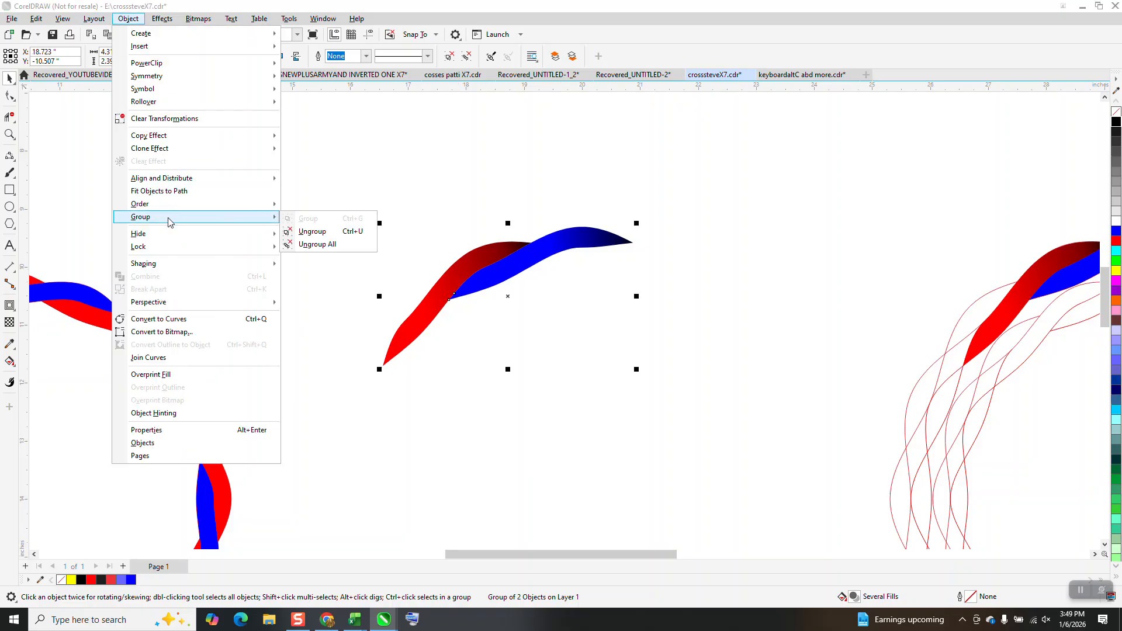
left_click(293, 228)
left_click(480, 296)
left_click(449, 292)
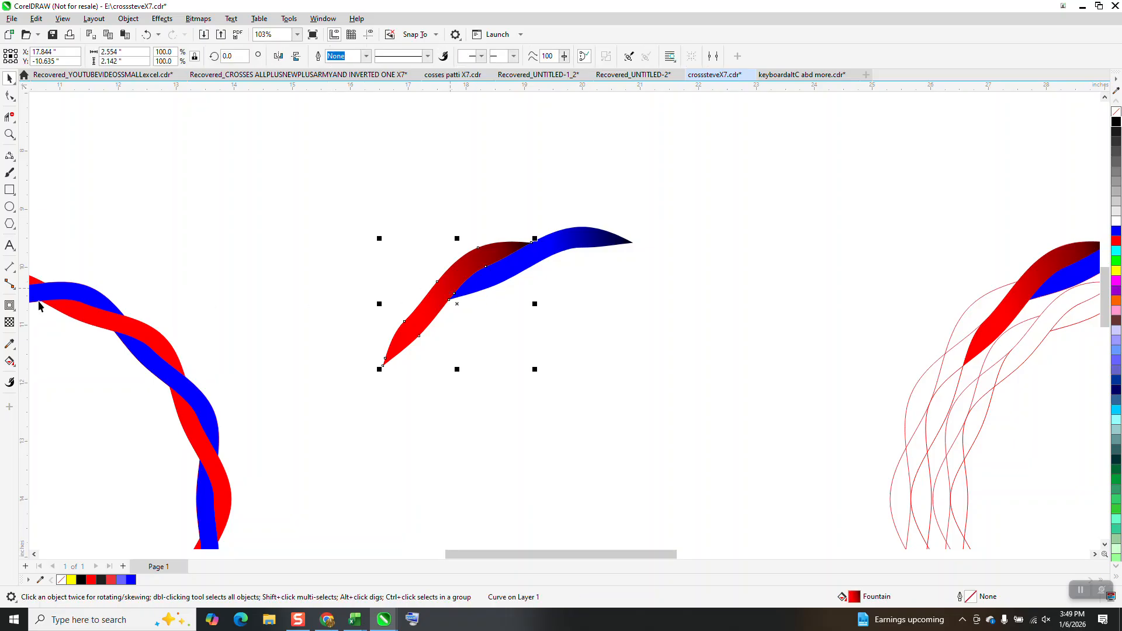
Give the red strand a lengthwise fountain fill with black at both ends and two red colour nodes in between
left_click(14, 372)
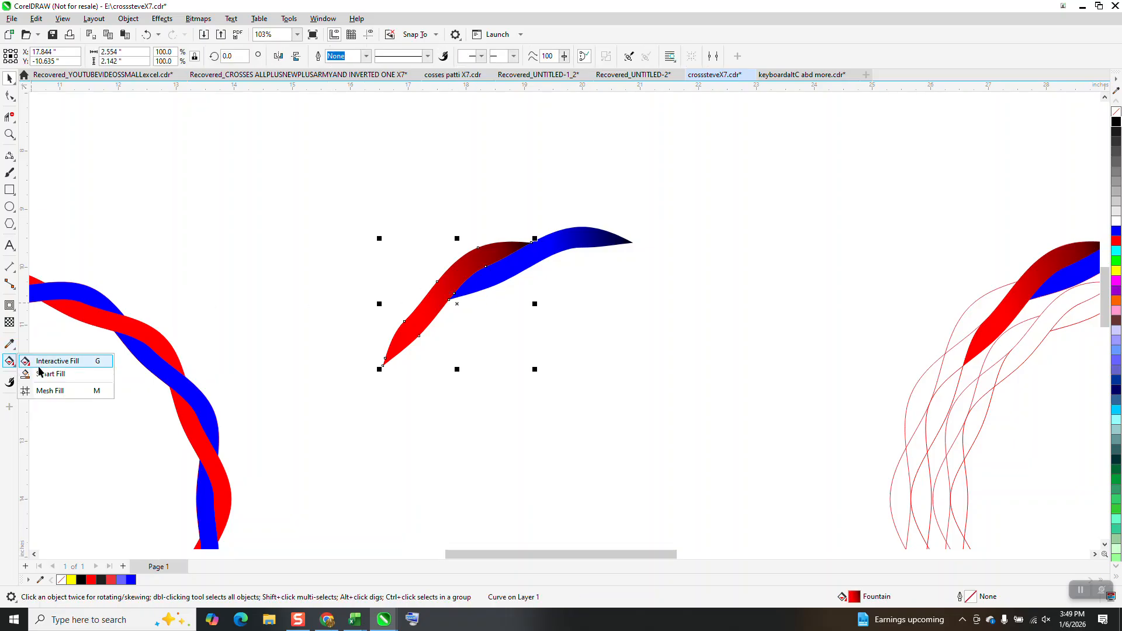
left_click(37, 361)
left_click_drag(414, 273, 385, 357)
left_click_drag(1116, 126, 386, 358)
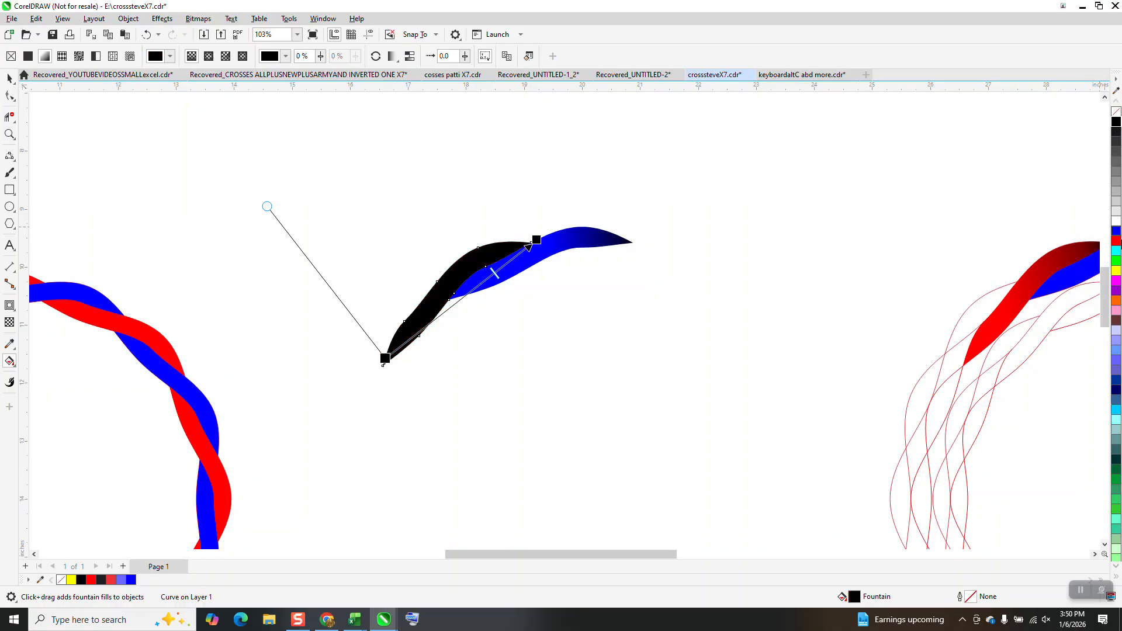
left_click_drag(1117, 245, 421, 329)
left_click_drag(1116, 246, 512, 260)
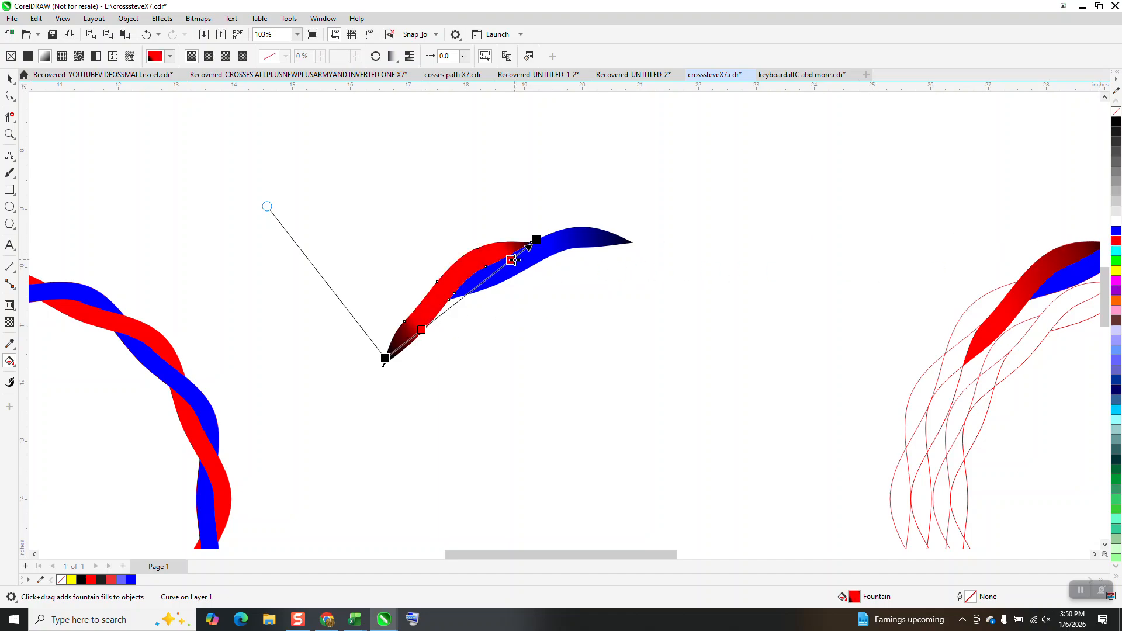
Extend the gradient's black start node slightly beyond the red strand's lower tip so the dark shading there shortens
left_click_drag(421, 329, 364, 375)
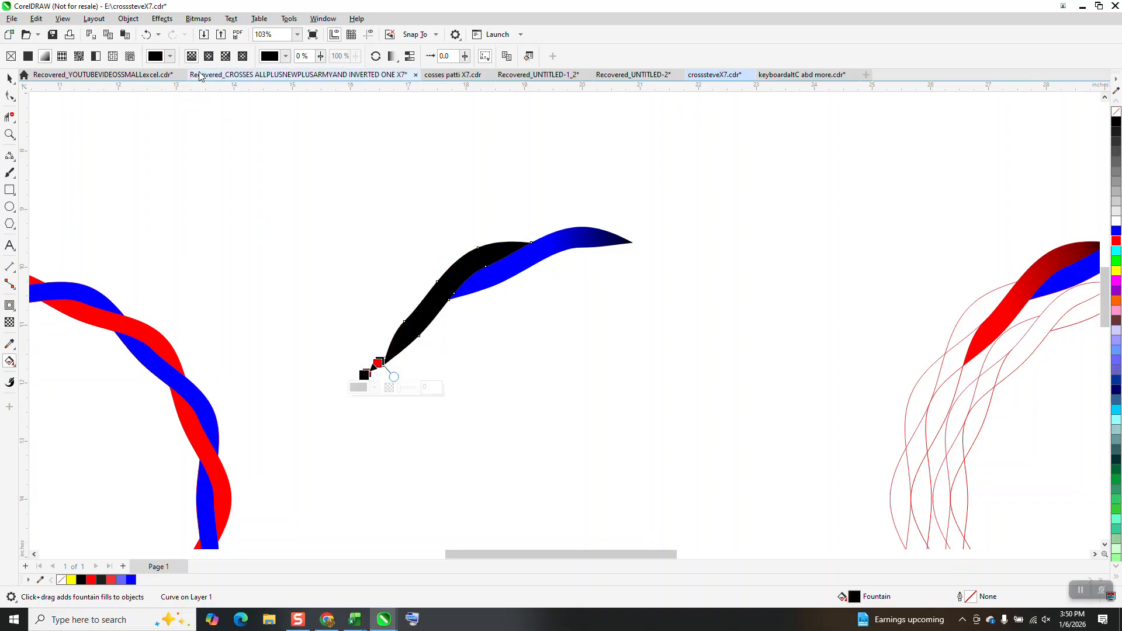
left_click(146, 34)
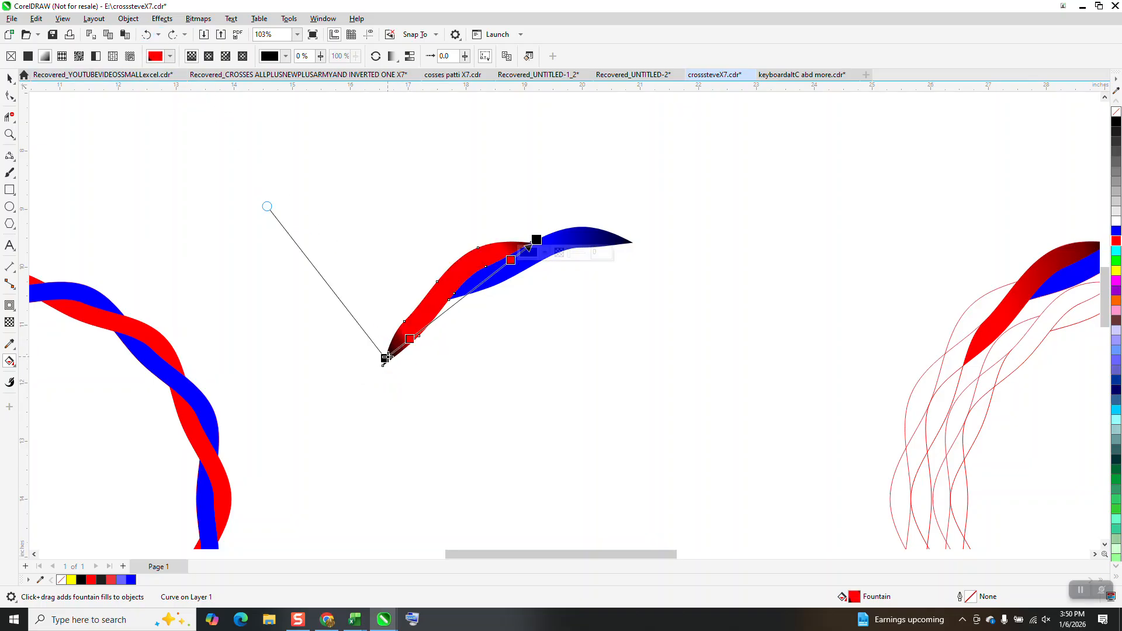
left_click_drag(385, 358, 409, 338)
left_click(407, 342)
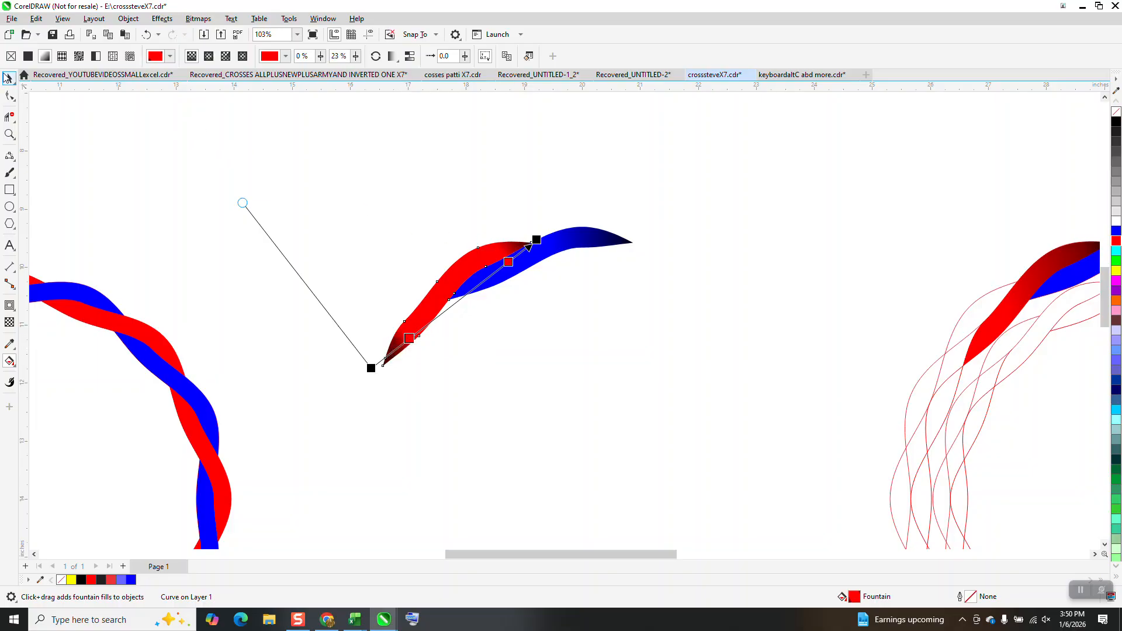
left_click(8, 77)
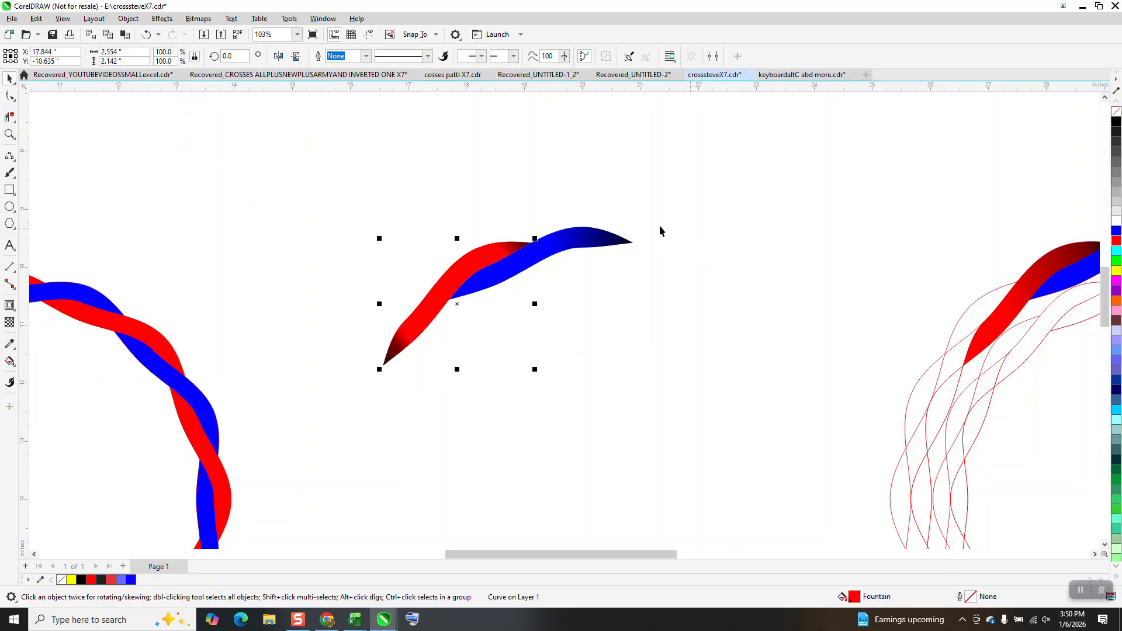
Copy the red strand's black-red-black fountain fill onto the adjoining blue strand with the attributes eyedropper
left_click(13, 348)
left_click(16, 352)
left_click(38, 355)
left_click(431, 311)
left_click(506, 269)
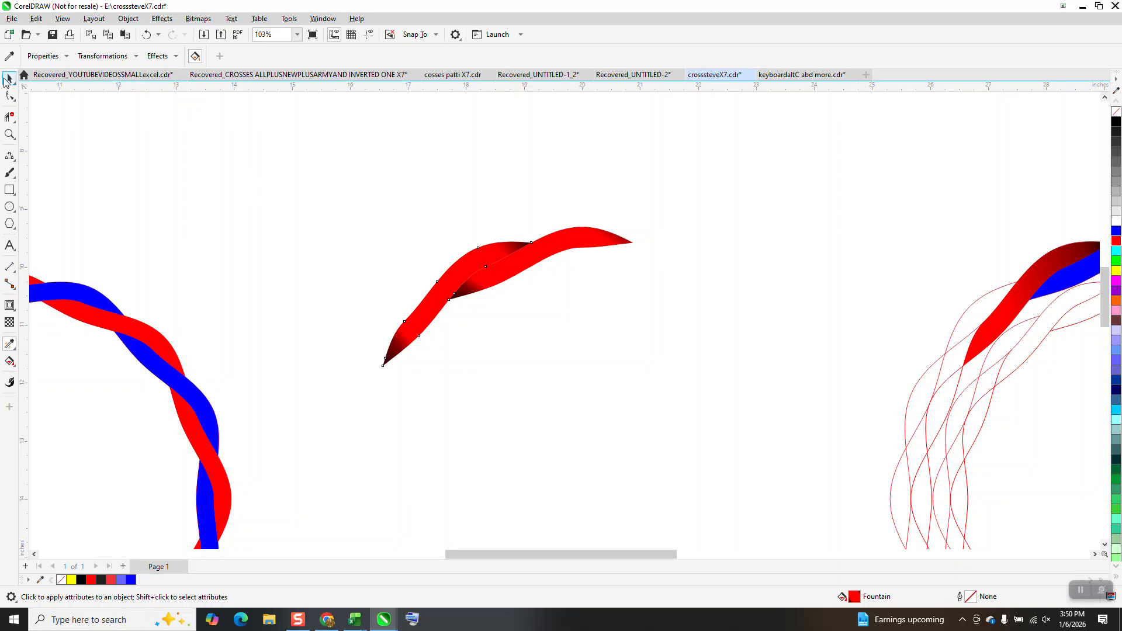
Recolour both inner gradient nodes of the lower-left strand from red to blue, keeping its black ends
left_click(9, 361)
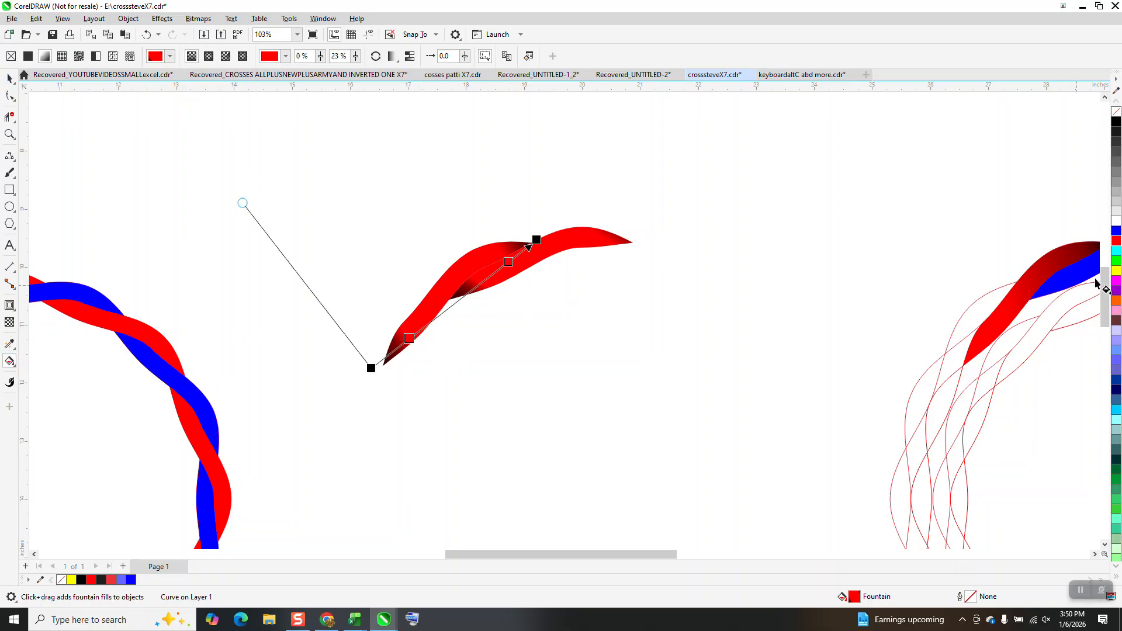
left_click_drag(1116, 231, 510, 261)
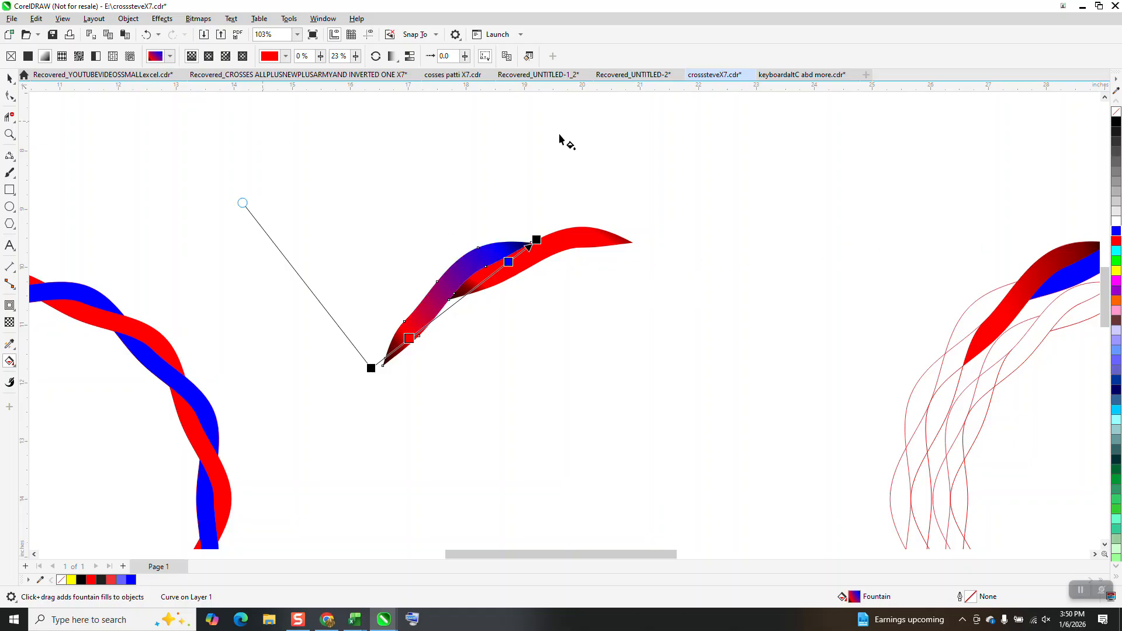
left_click_drag(1116, 231, 405, 340)
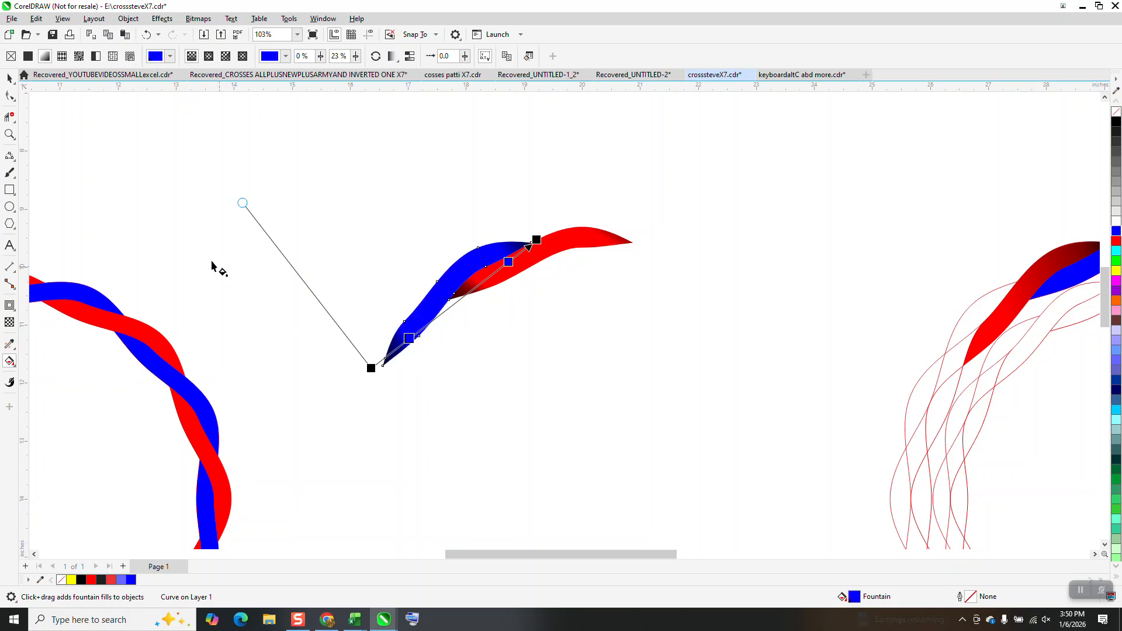
left_click(9, 79)
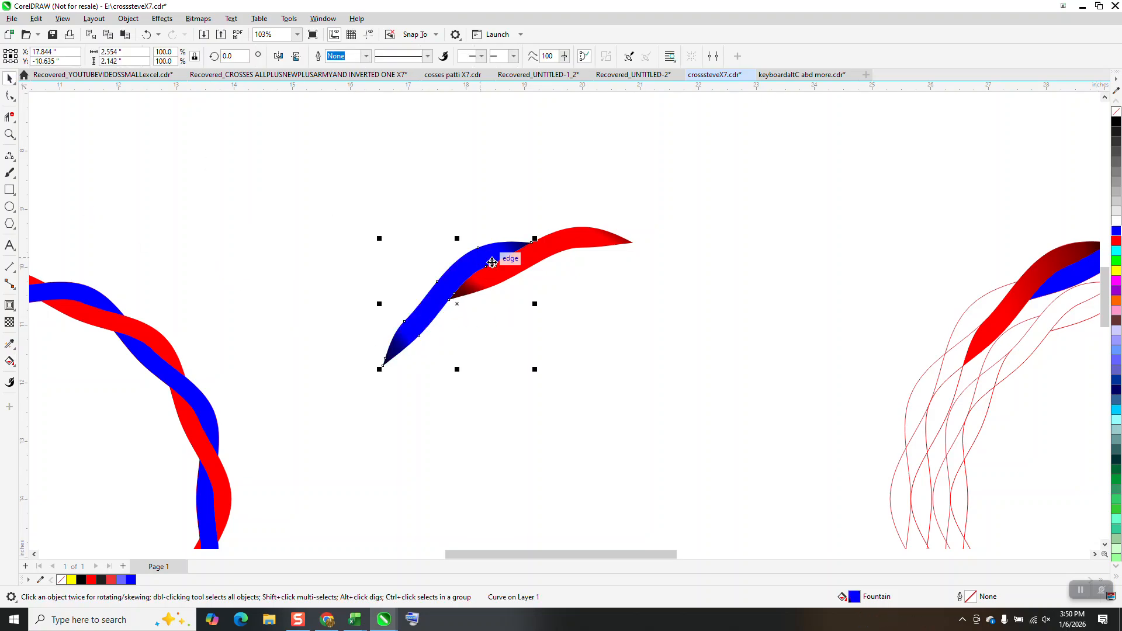
Fine-tune the gradients at the strands' upper ends, pulling the red strand's black end node inward towards its tip
left_click(10, 361)
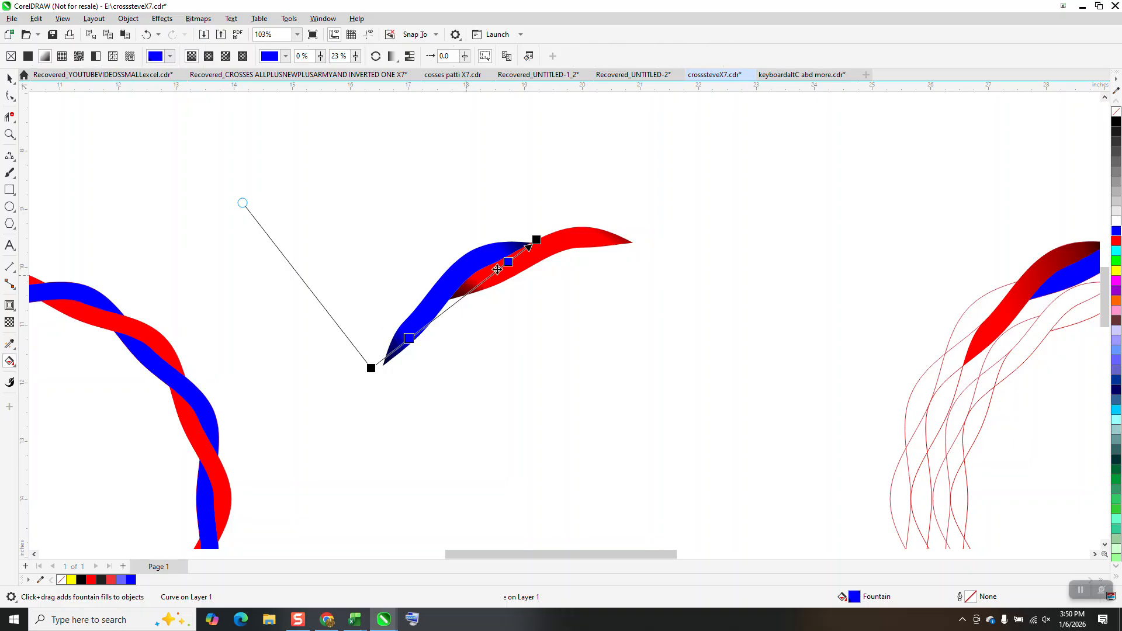
mouse_move(508, 262)
left_mouse_down()
mouse_move(495, 271)
mouse_move(522, 248)
left_mouse_up()
left_click(570, 245)
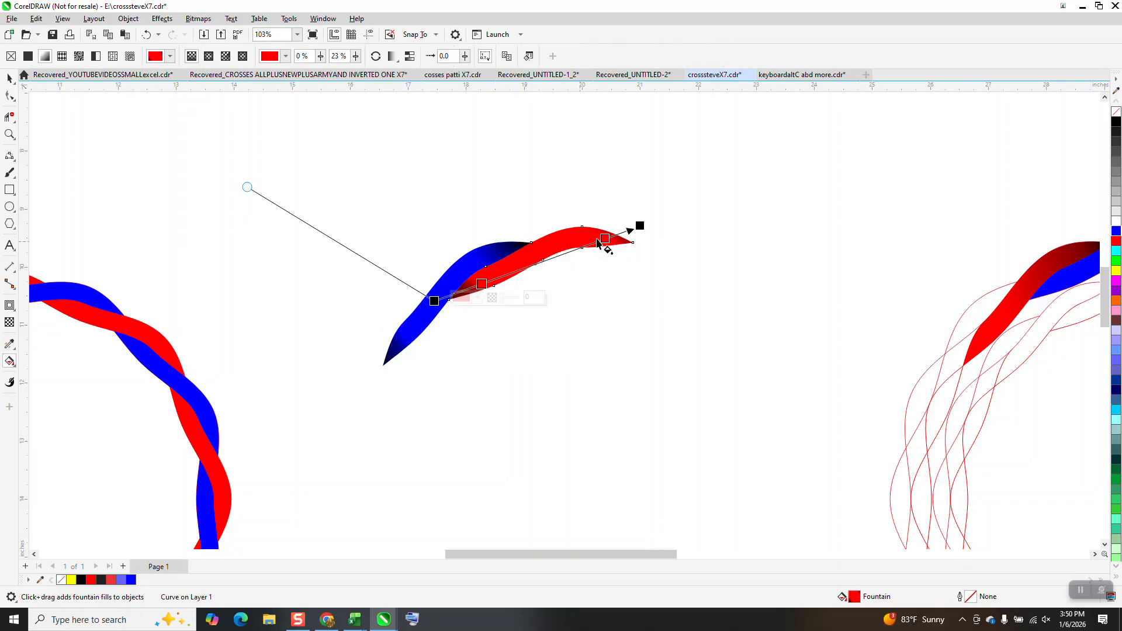
left_click_drag(640, 227, 630, 232)
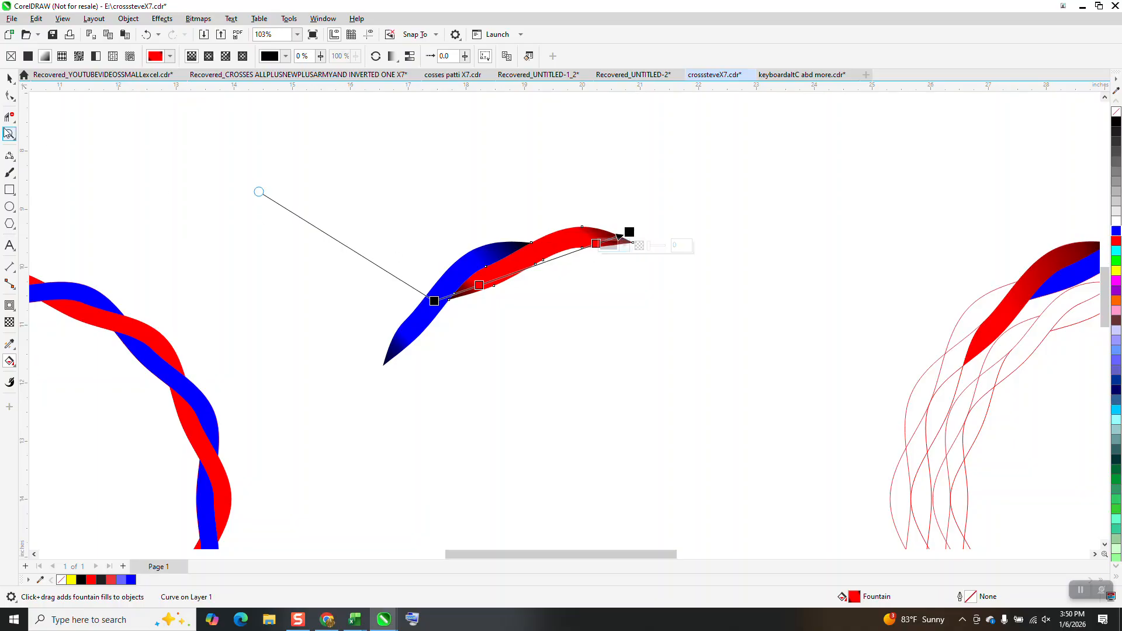
Select the reshaded blue and red strands together and group them
left_click(9, 78)
left_click_drag(309, 171, 483, 386)
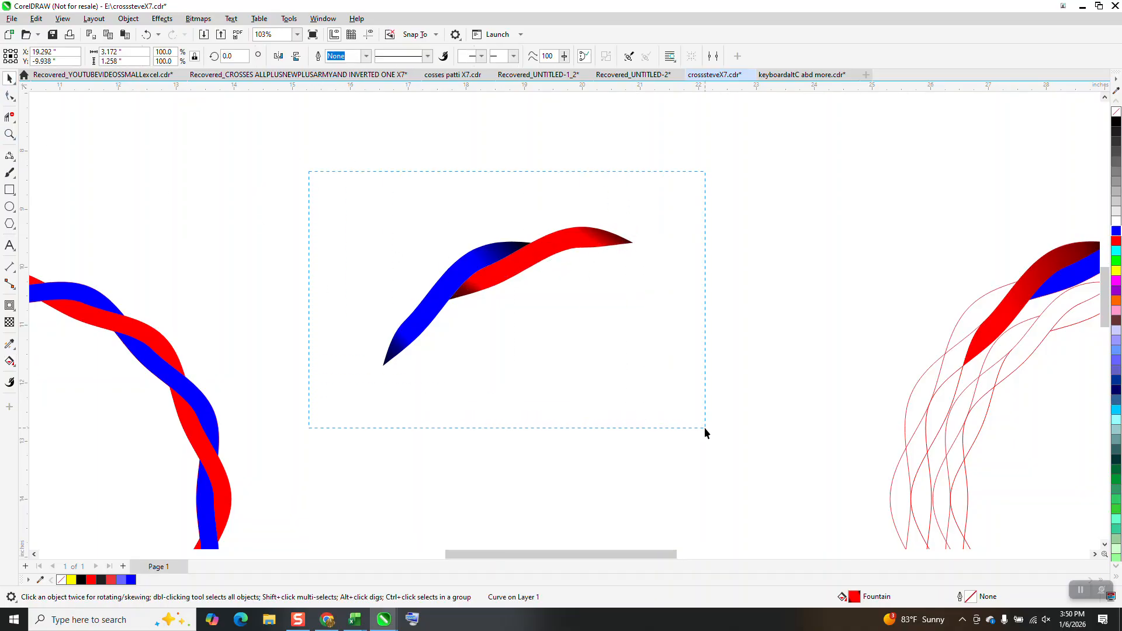
left_click_drag(705, 428, 710, 425)
key("ctrl+g")
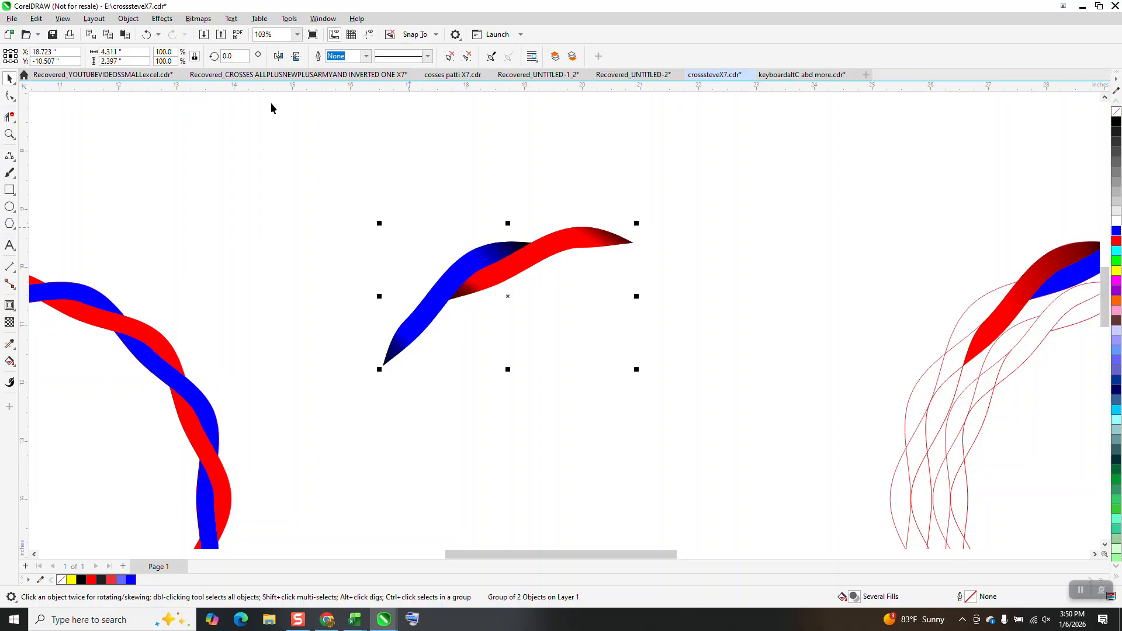
Repeat rotated copies of the new strand group around the centre in 45-degree increments until the ring closes
left_click(229, 56)
left_click(146, 35)
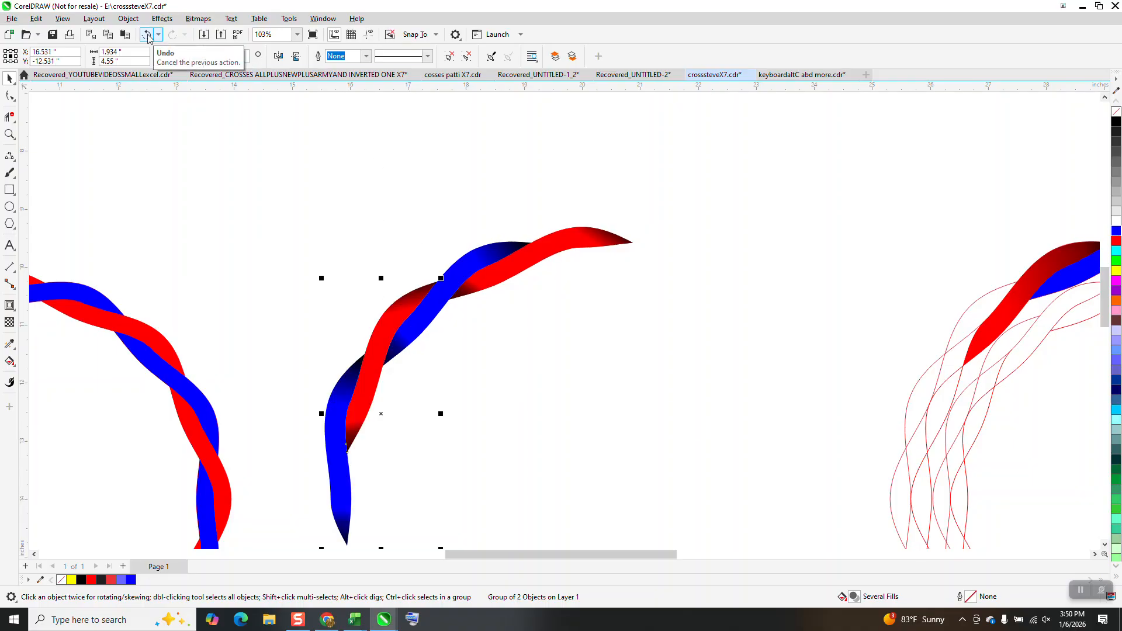
left_click(148, 35)
left_click(147, 35)
left_click(147, 35)
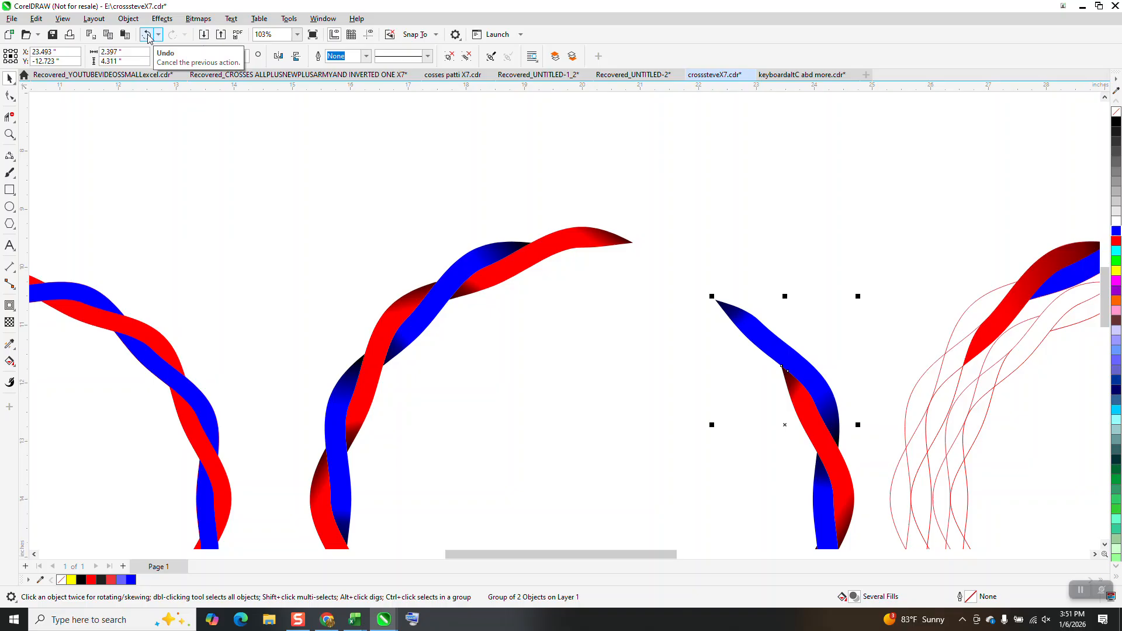
left_click(147, 36)
scroll(561, 180, "down", 2)
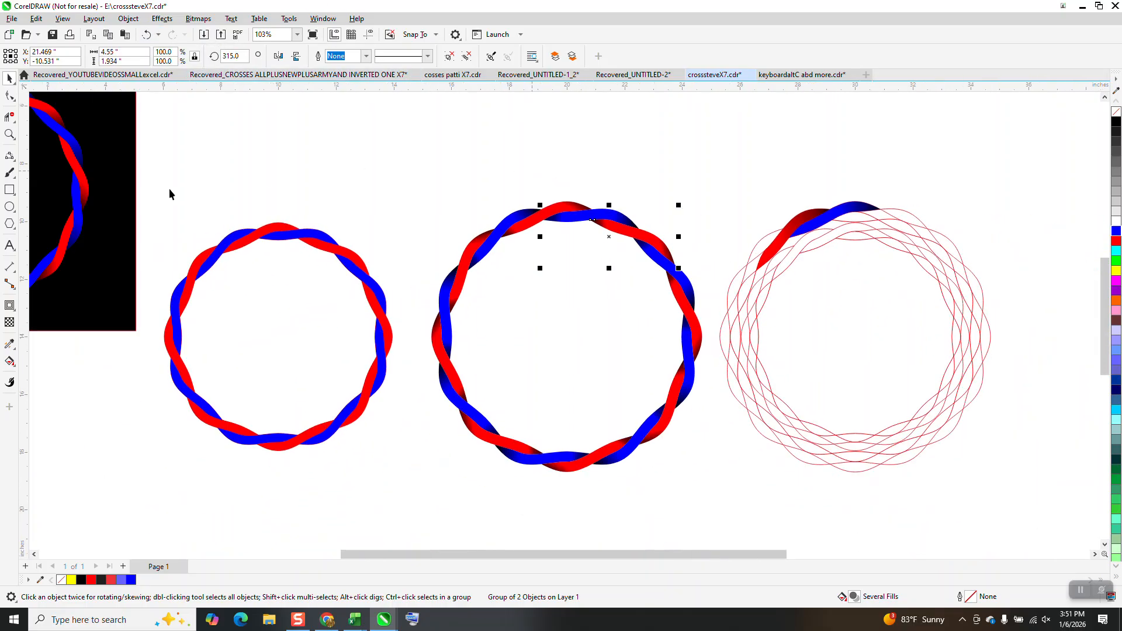
Draw a rectangle about 10.5 by 10.9 inches around the newly shaded ring and fill it black
left_click(9, 191)
left_click_drag(415, 170, 717, 484)
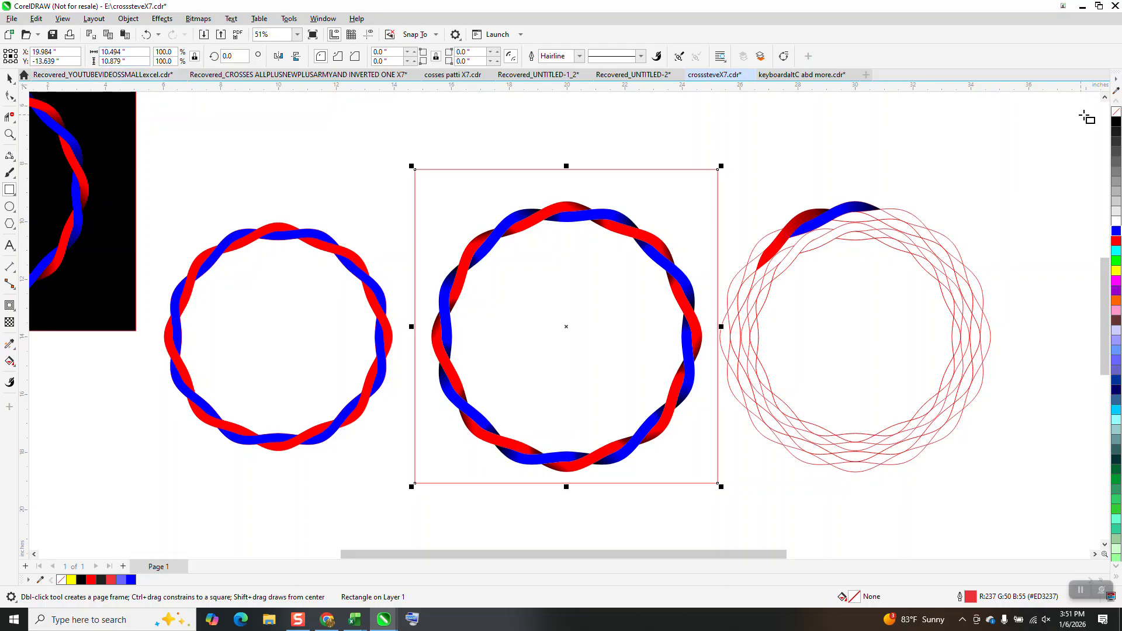
left_click(1110, 122)
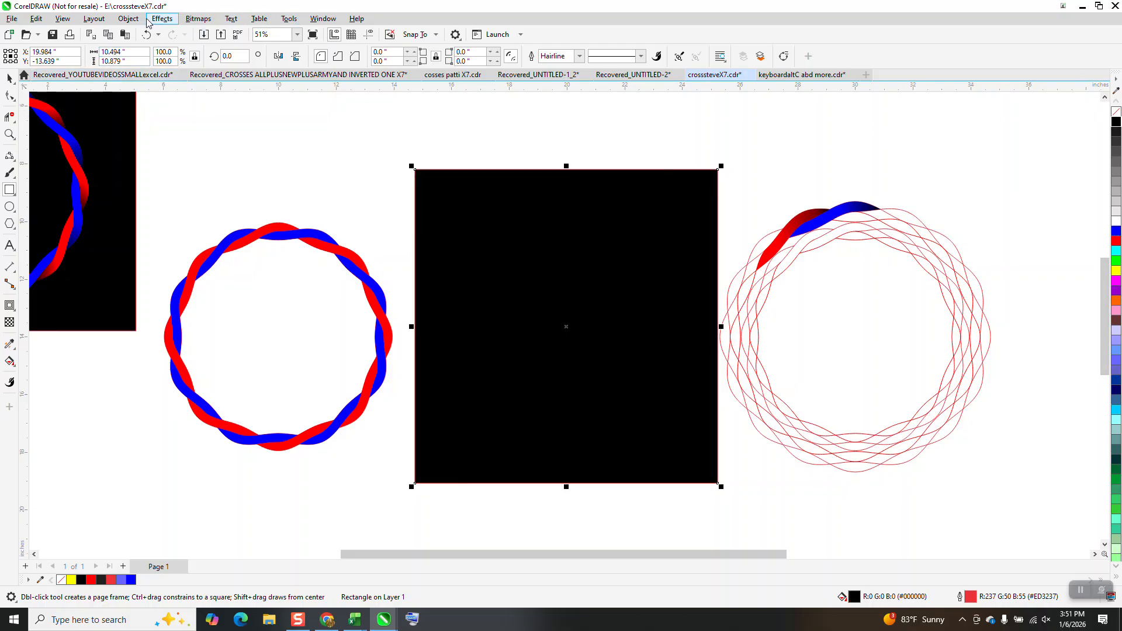
Send the black rectangle behind the middle ring, accepting the move to another layer, and examine the ring's shading up close
left_click(128, 19)
mouse_move(202, 220)
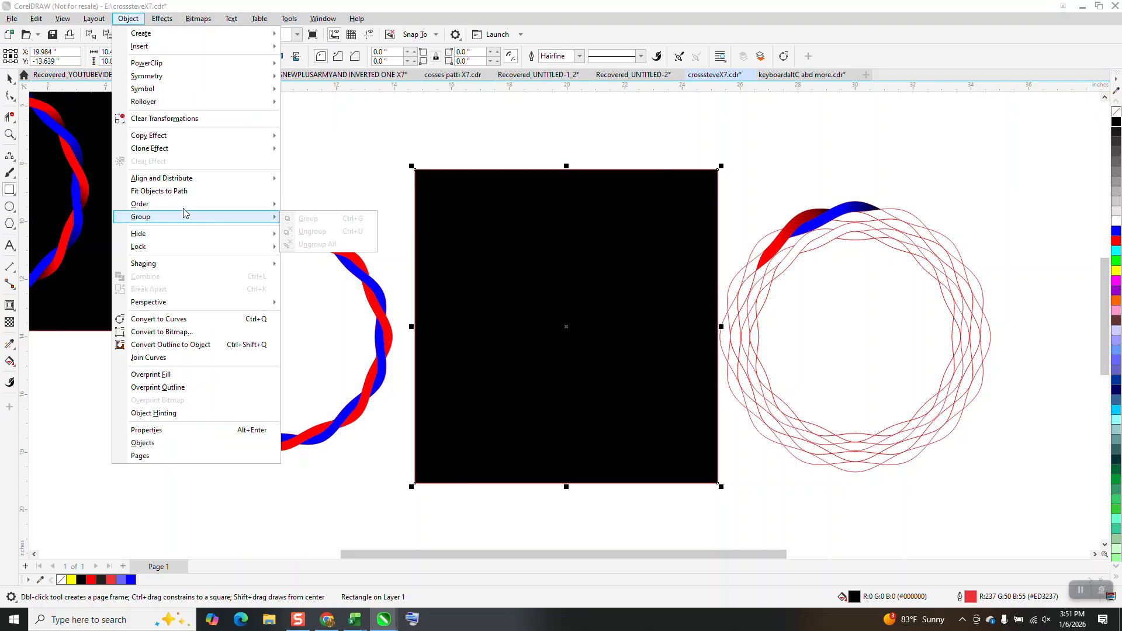
mouse_move(184, 203)
left_click(337, 228)
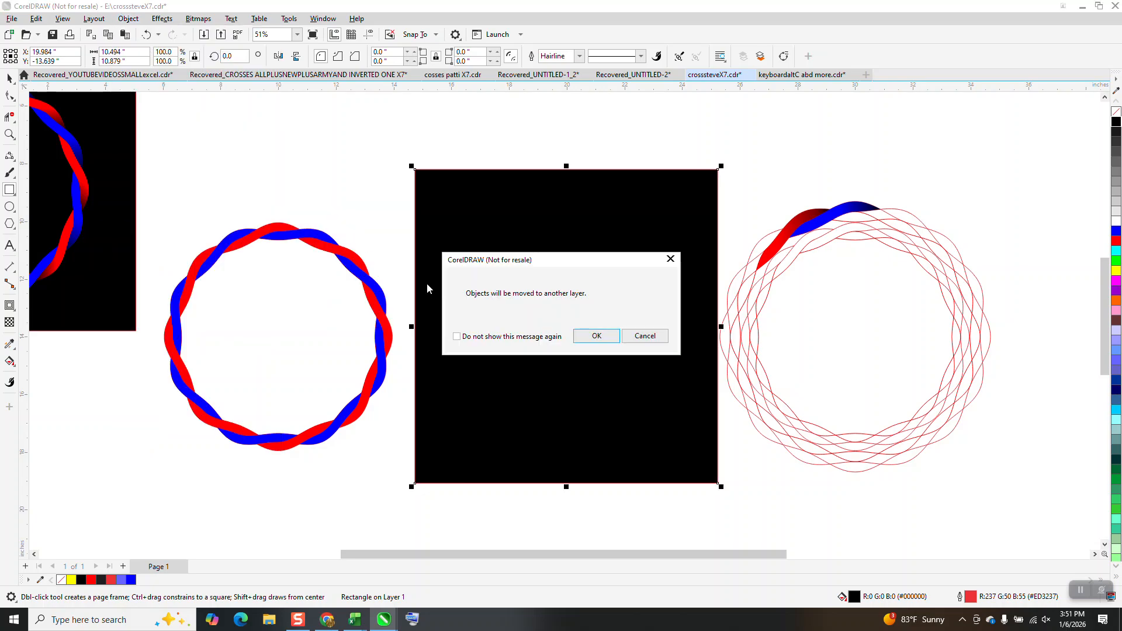
left_click(591, 339)
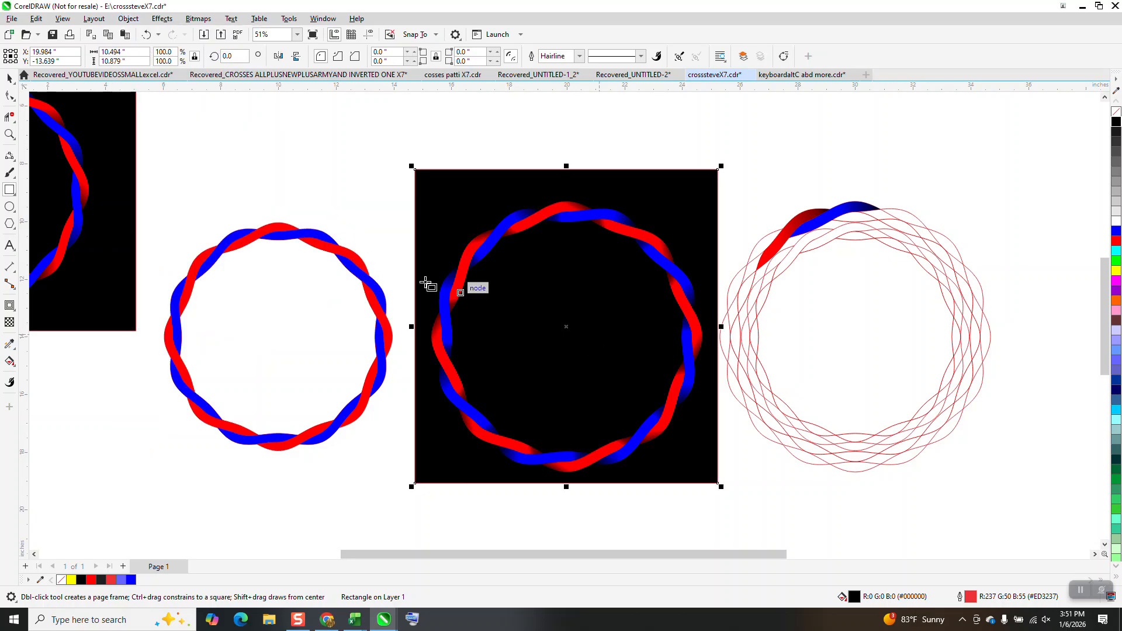
left_click(10, 134)
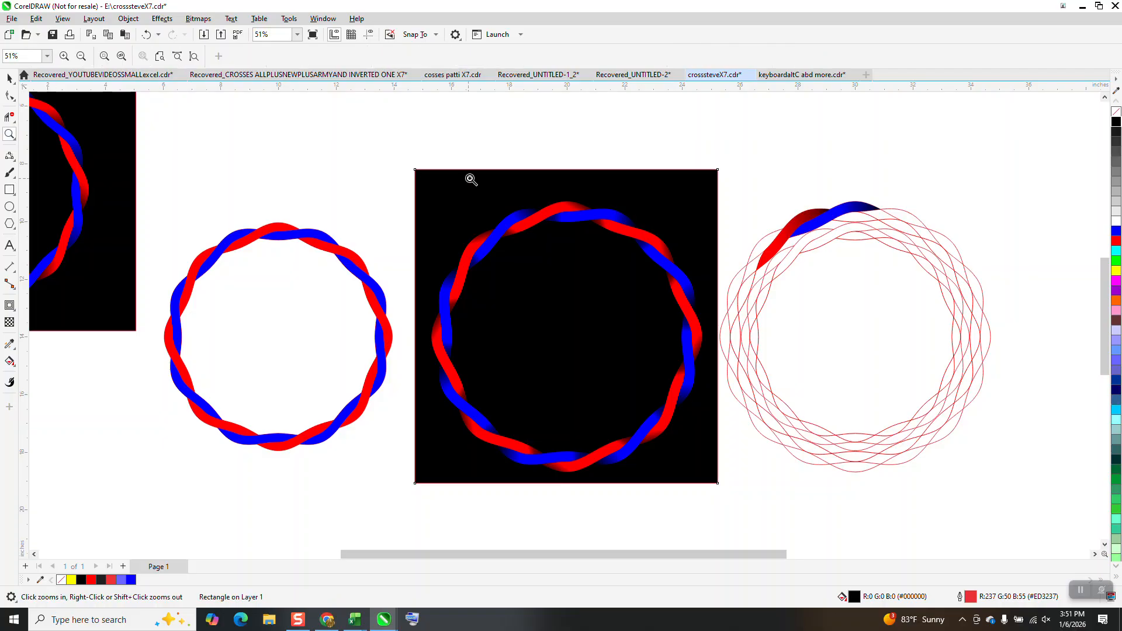
left_click_drag(471, 179, 660, 289)
scroll(657, 280, "down", 4)
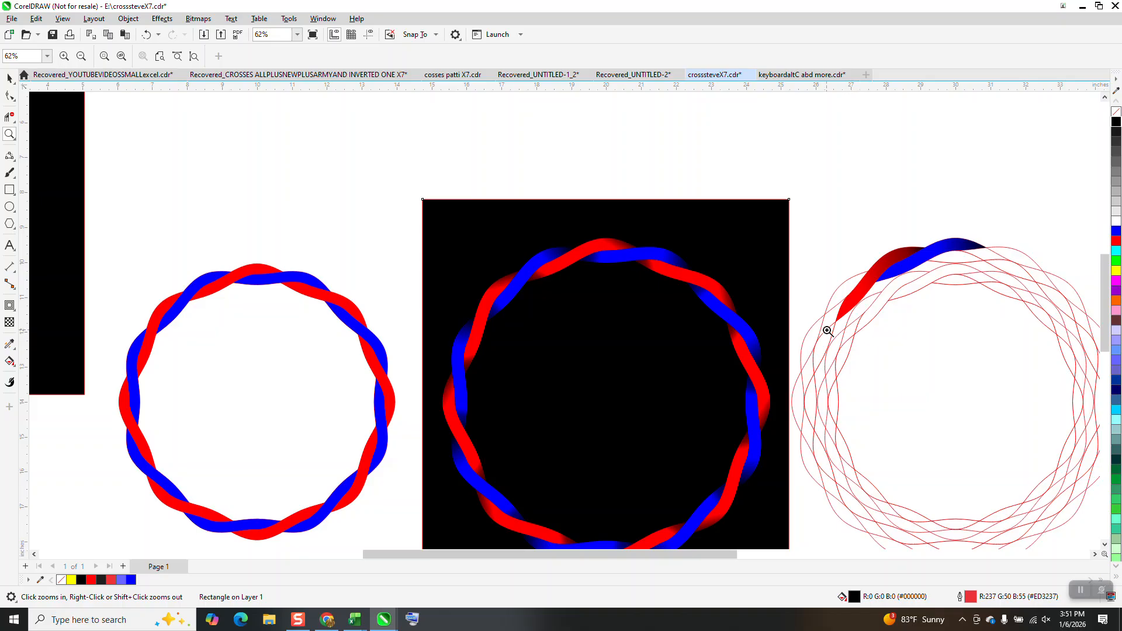
scroll(784, 318, "down", 2)
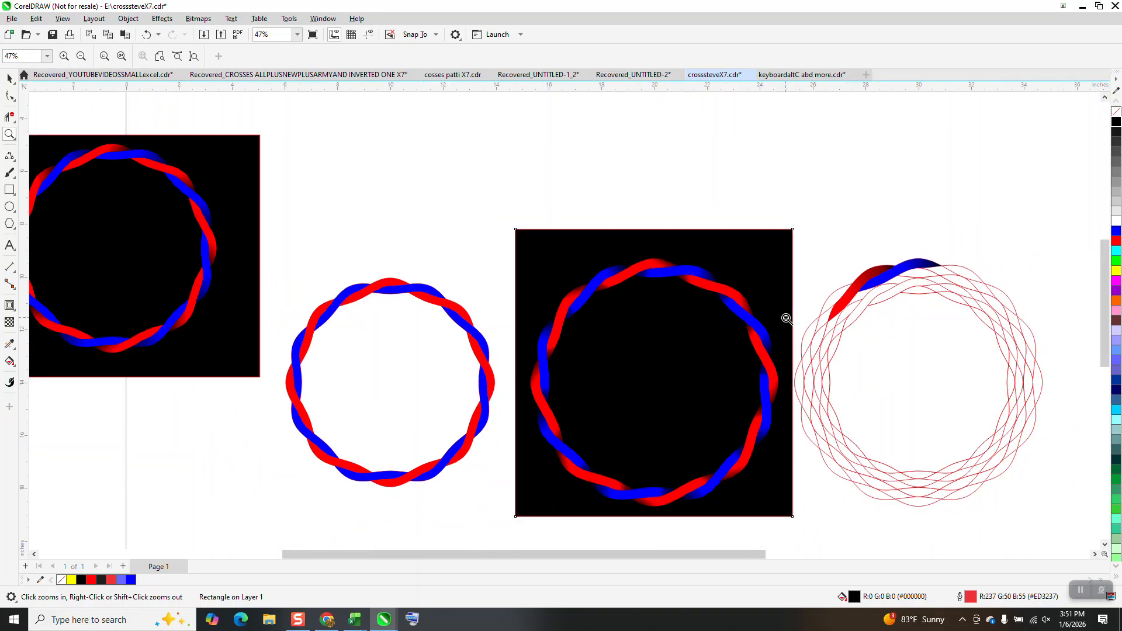